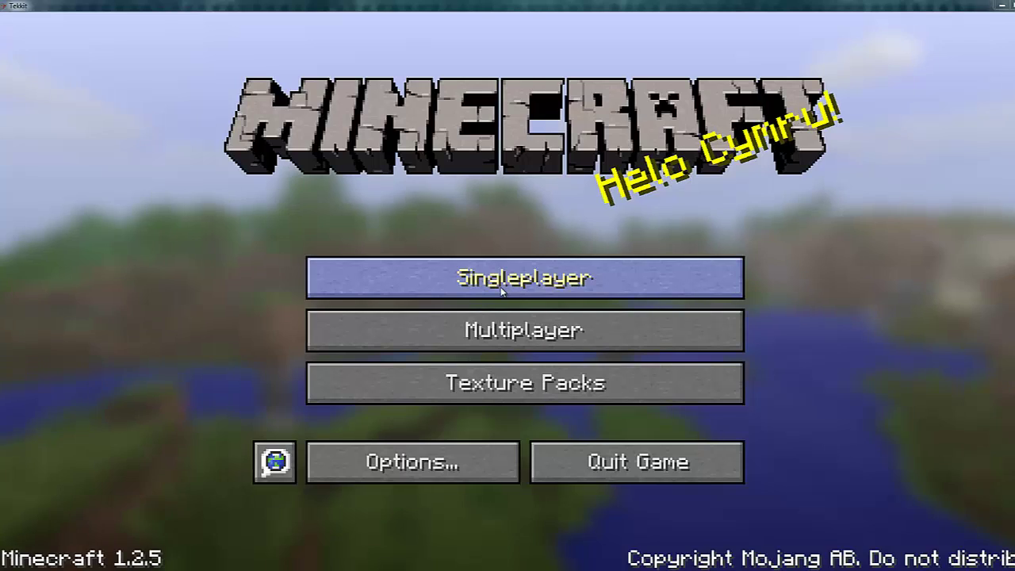
# Step: Start a new singleplayer world named Test in Creative game mode
pyautogui.click(501, 286)
pyautogui.click(700, 483)
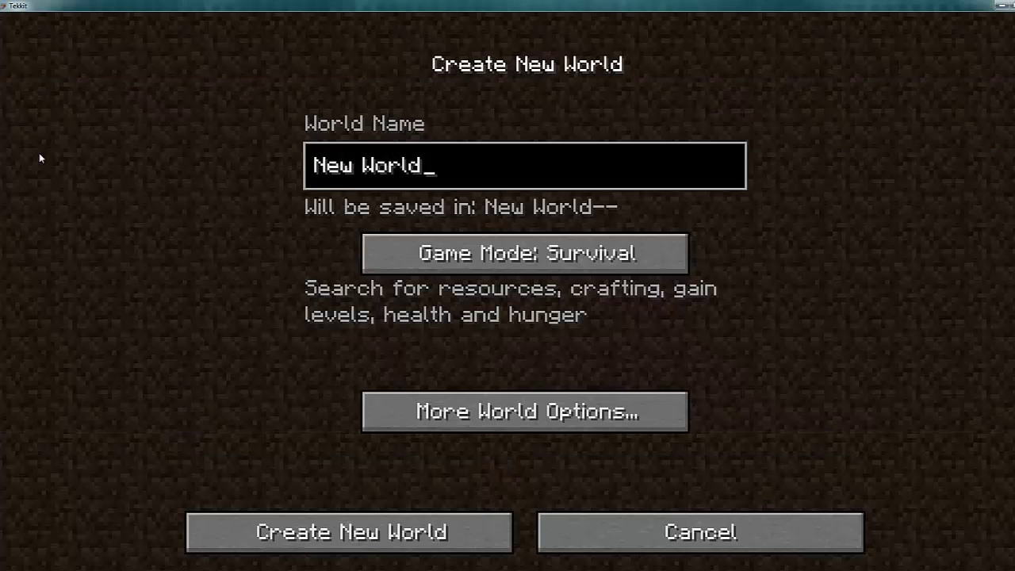
pyautogui.press('BackSpace')
pyautogui.press('BackSpace')
pyautogui.press('BackSpace')
pyautogui.press('BackSpace')
pyautogui.press('BackSpace')
pyautogui.press('BackSpace')
pyautogui.press('BackSpace')
pyautogui.press('BackSpace')
pyautogui.press('BackSpace')
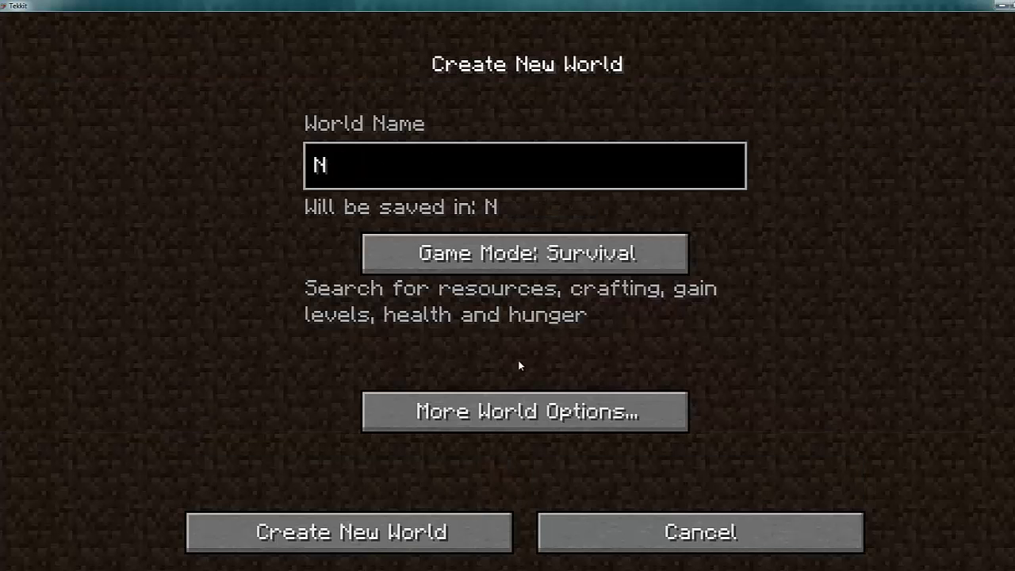
pyautogui.click(525, 254)
pyautogui.click(527, 252)
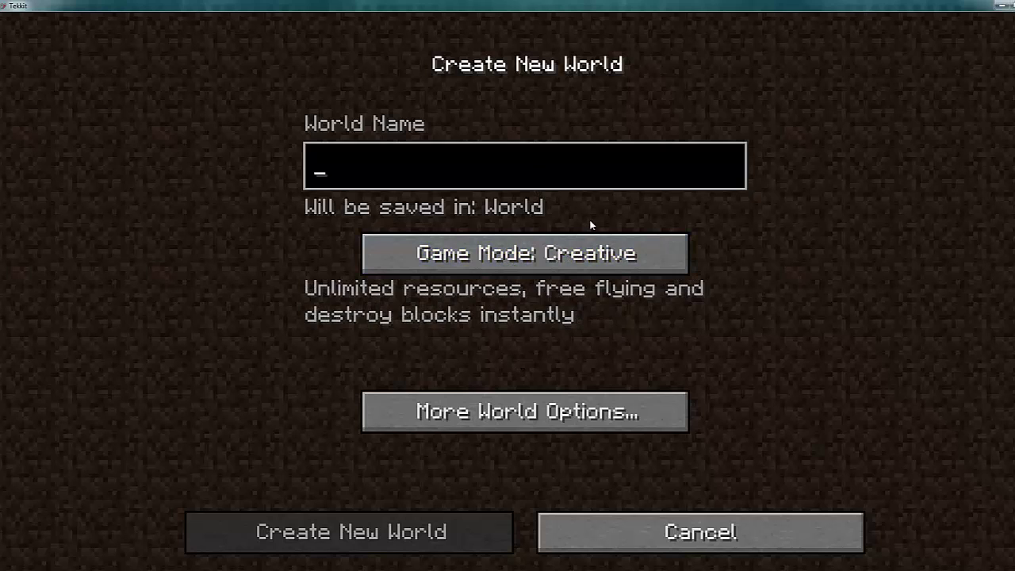
pyautogui.write('Test')
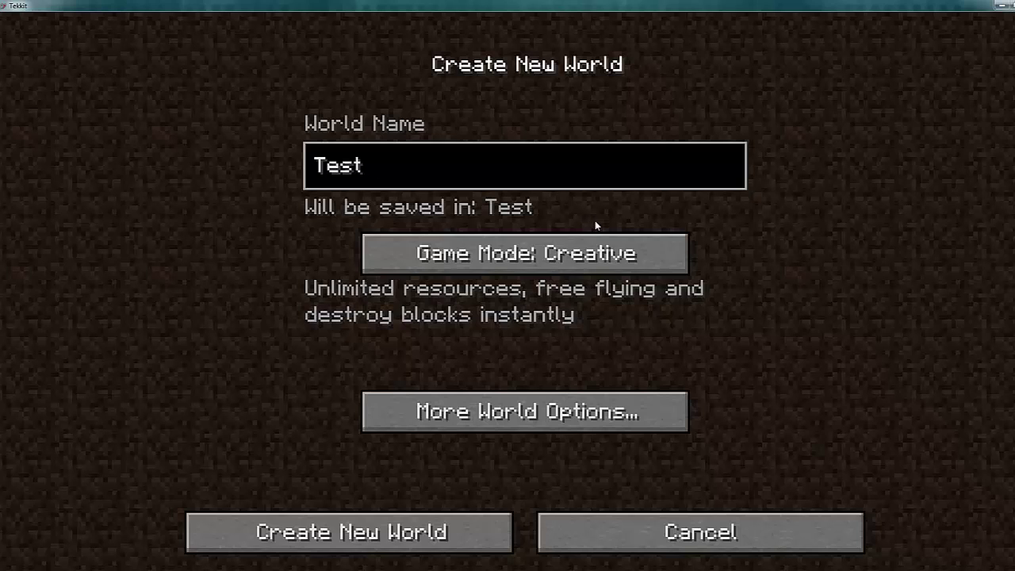
# Step: Set the world type to Superflat with Generate Structures OFF, and create the world
pyautogui.click(578, 414)
pyautogui.click(655, 242)
pyautogui.click(483, 252)
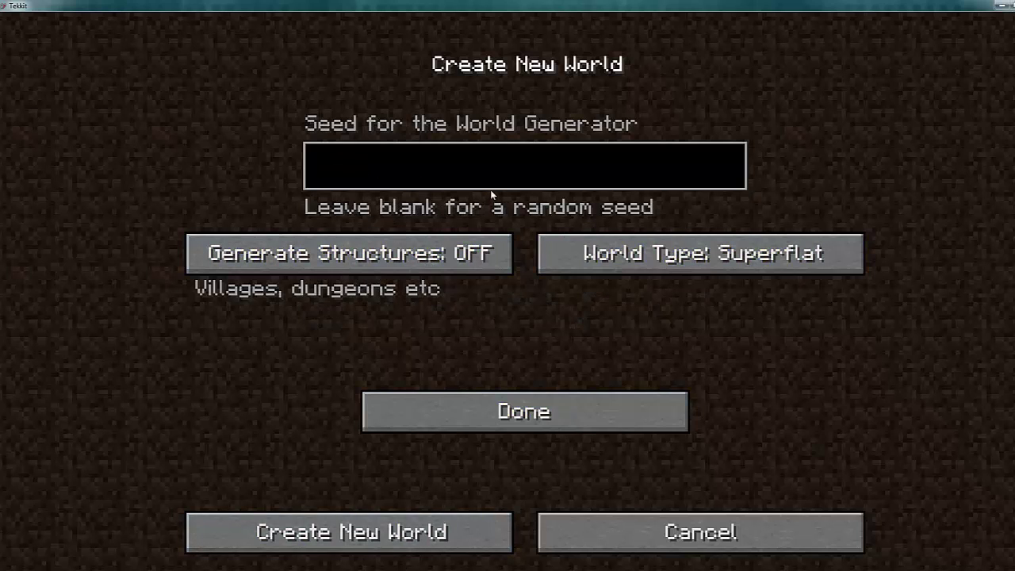
pyautogui.click(453, 533)
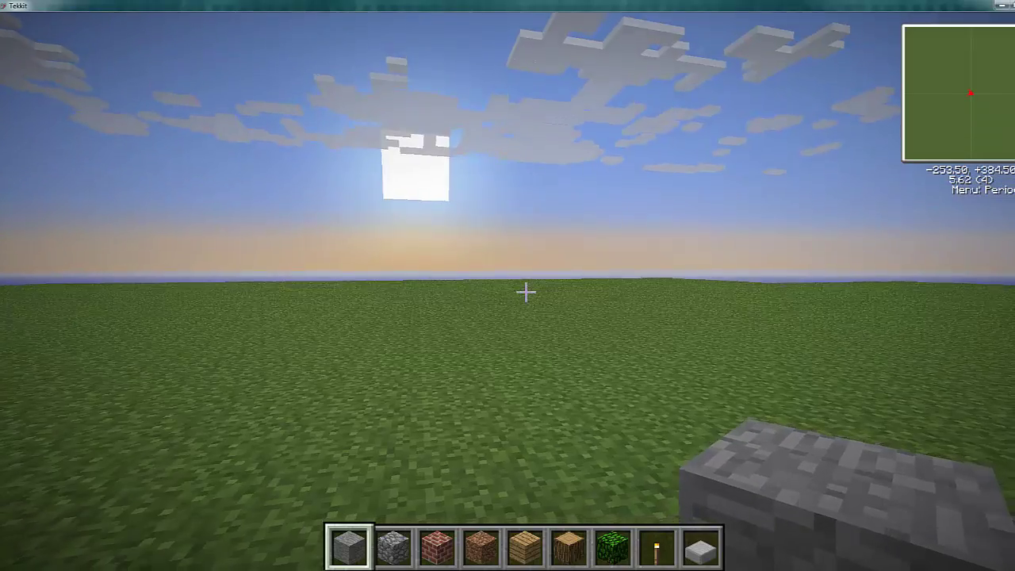
# Step: Swap the stone in hotbar slot 1 for a stack of turtles and place one on the grass
pyautogui.press('e')
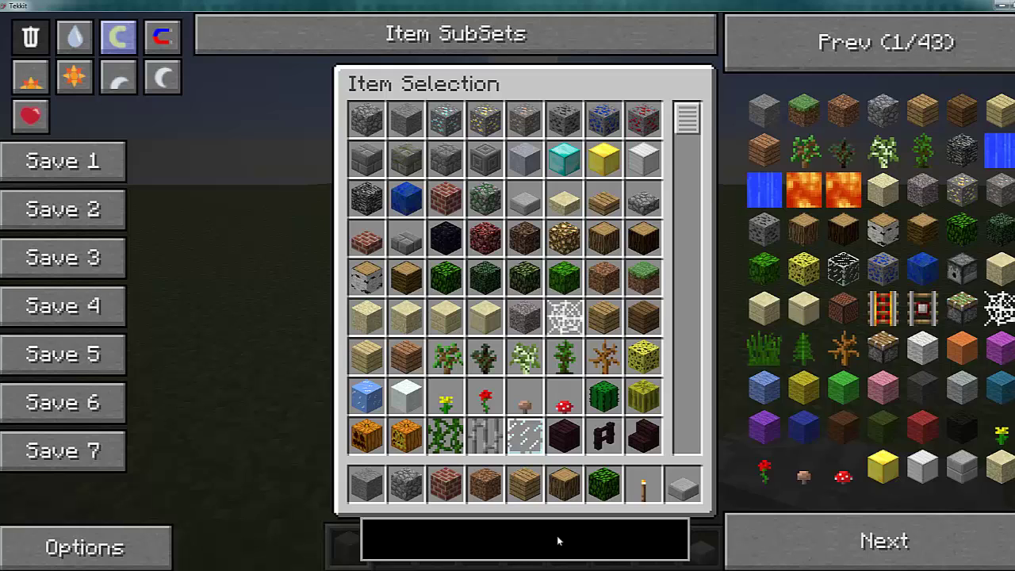
pyautogui.click(556, 535)
pyautogui.write('turtle')
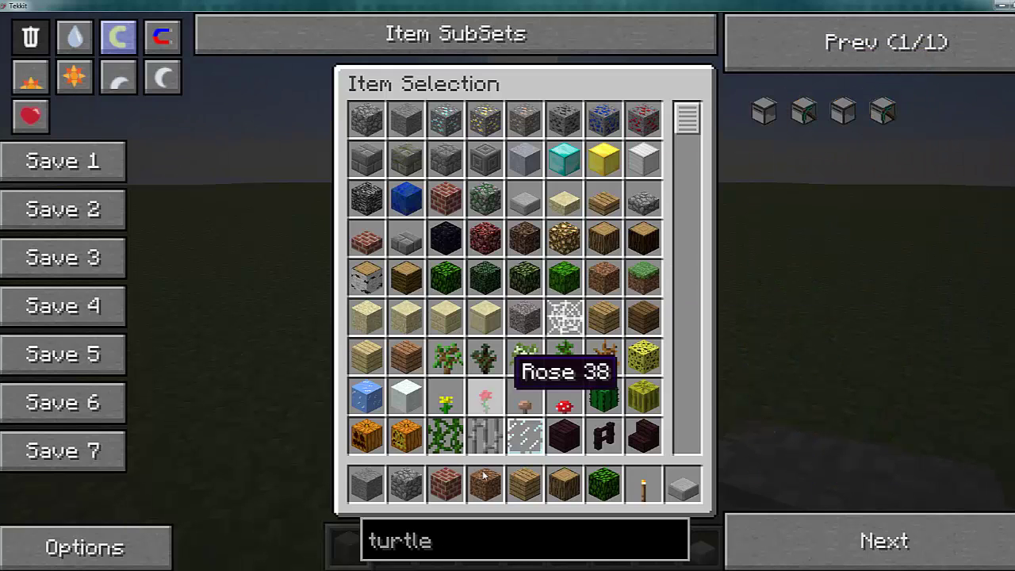
pyautogui.click(374, 482)
pyautogui.click(393, 448)
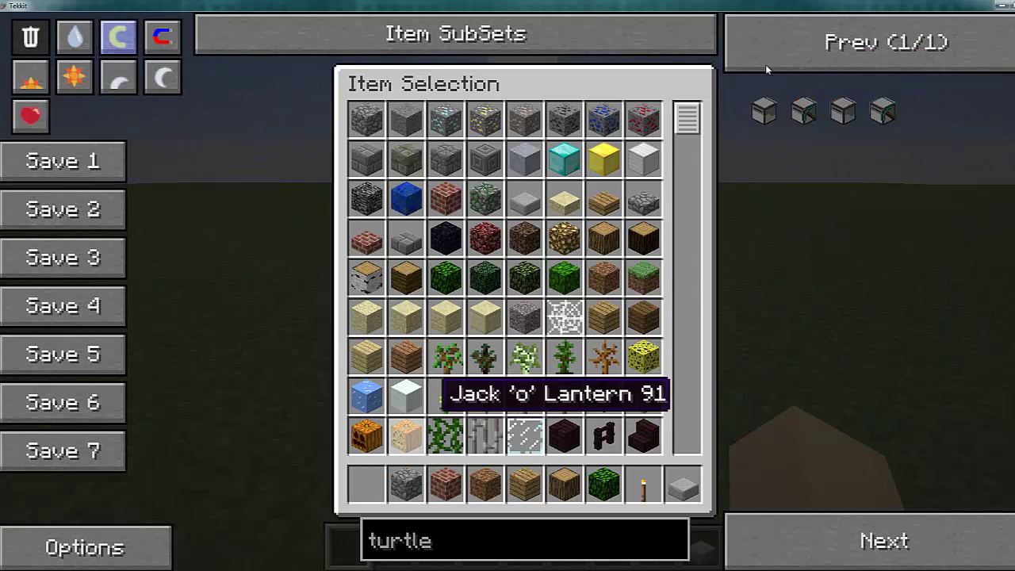
pyautogui.click(765, 123)
pyautogui.press('Escape')
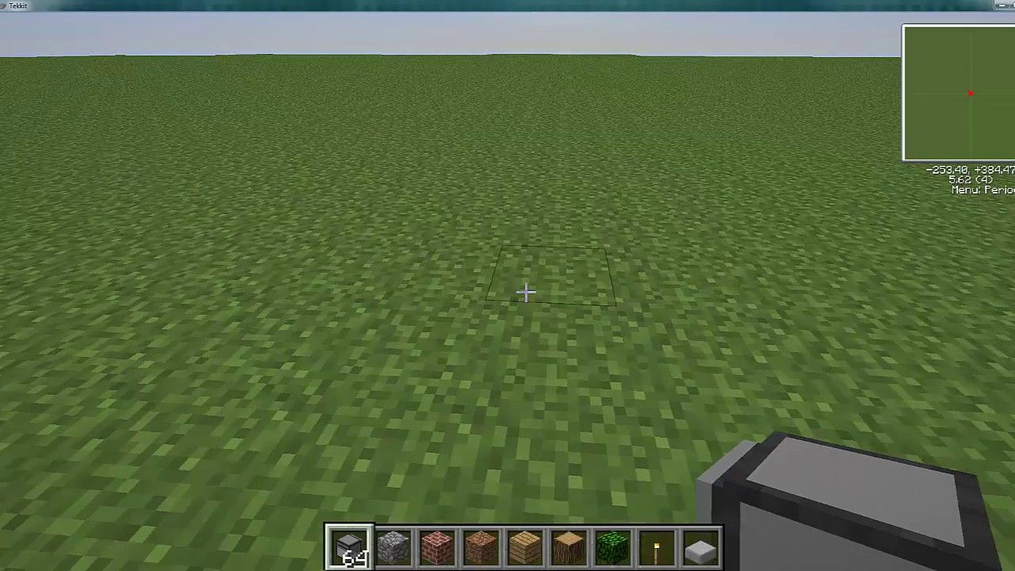
pyautogui.rightClick(526, 293)
# Step: Run the 'id' command in the turtle's terminal to show its computer number
pyautogui.press('e')
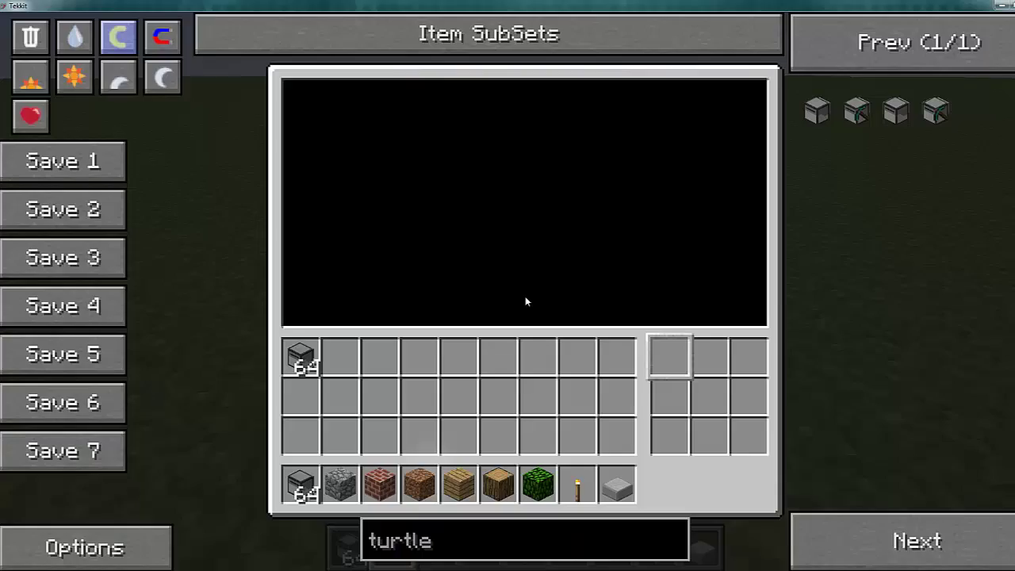
pyautogui.write('ido')
pyautogui.press('BackSpace')
pyautogui.press('Return')
pyautogui.press('Escape')
# Step: Walk around to face the turtle's front, then bring up the game menu
pyautogui.press('a')
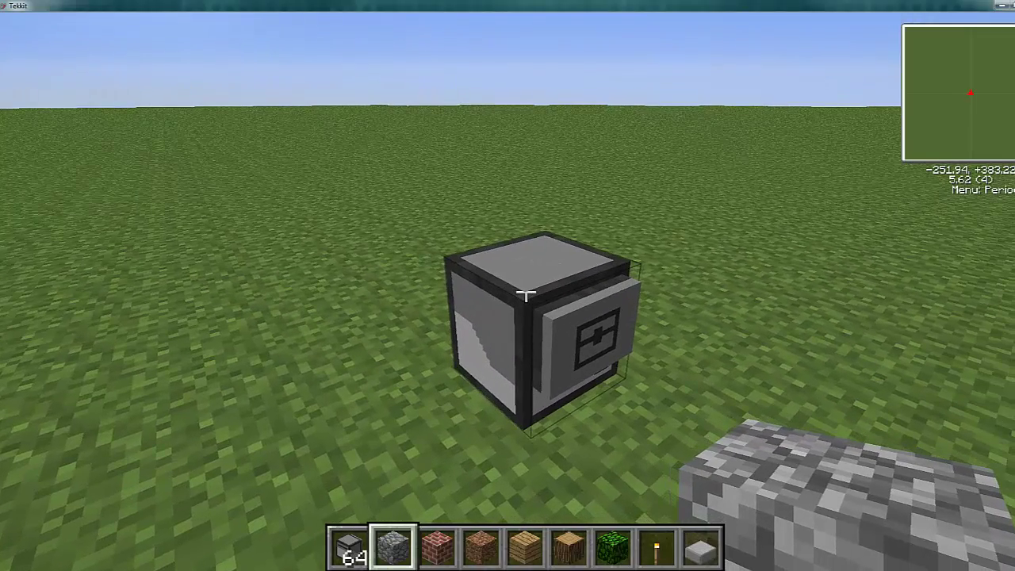
pyautogui.press('d')
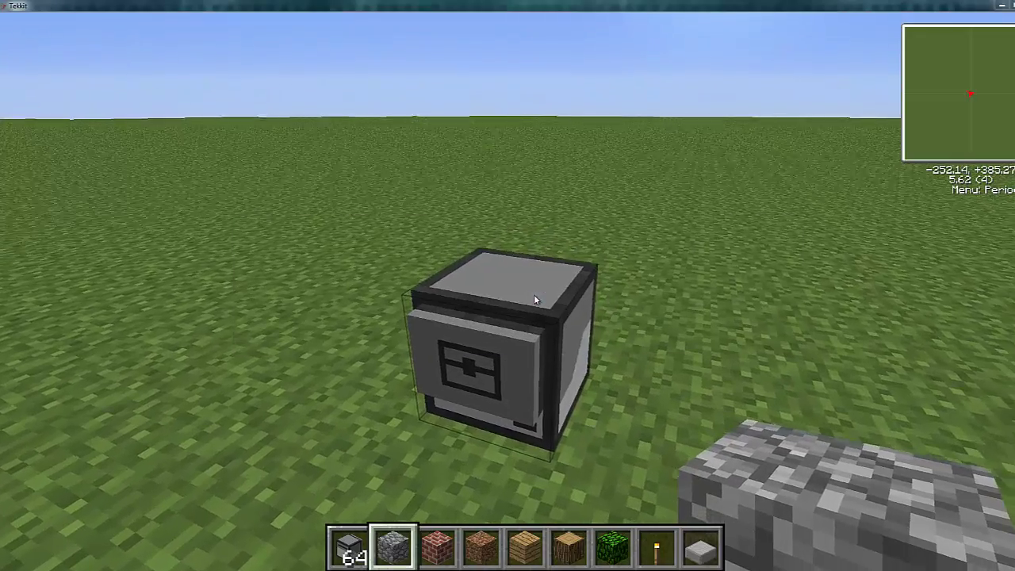
pyautogui.press('Escape')
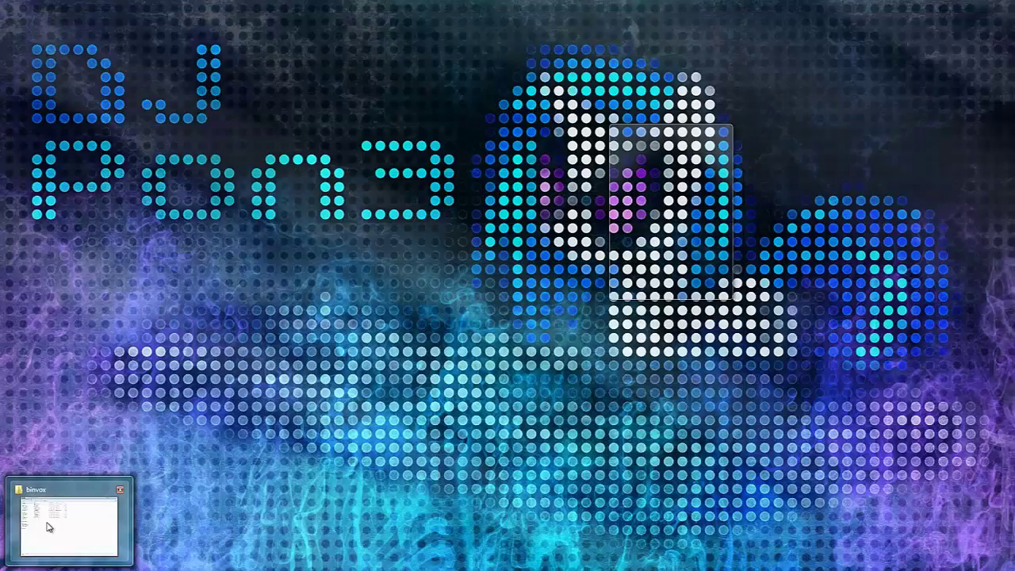
# Step: Switch to the Downloads\binvox folder and open AutoBuilder.zip in WinRAR
pyautogui.hotkey('alt', 'Tab')
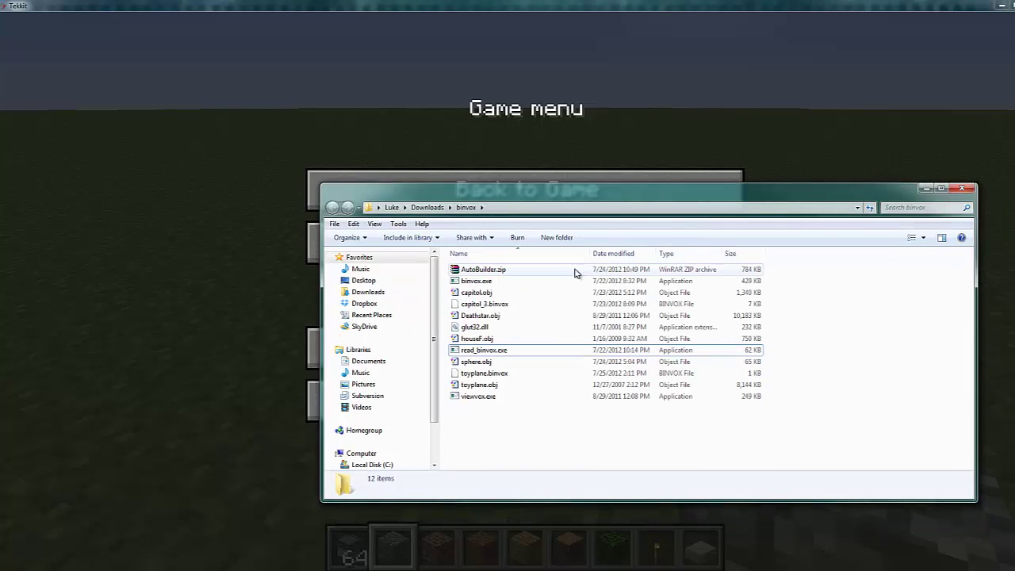
pyautogui.doubleClick(497, 273)
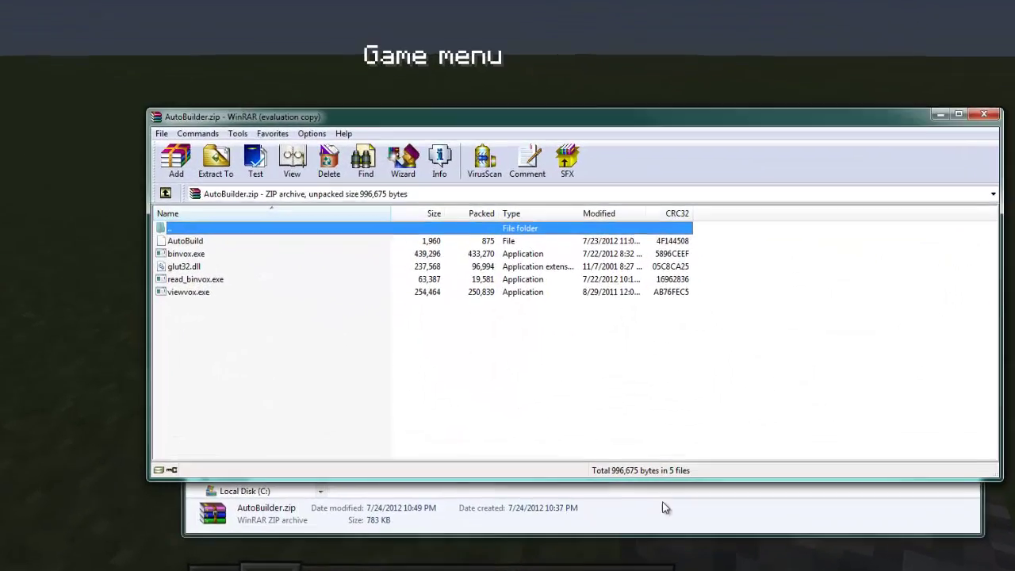
# Step: Minimize the binvox folder window and browse AutoBuild and binvox.exe in the archive
pyautogui.click(716, 489)
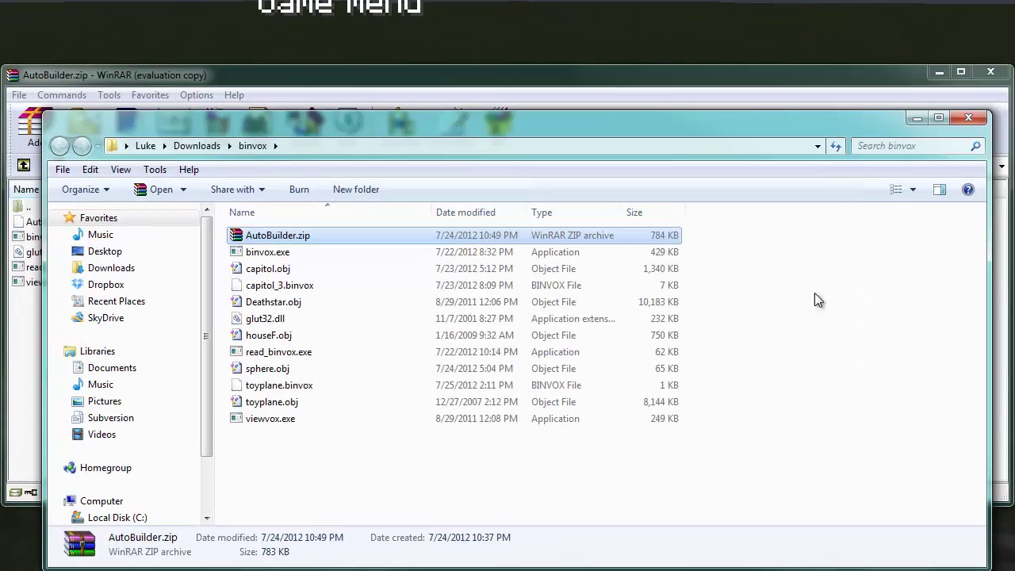
pyautogui.click(917, 119)
pyautogui.click(119, 222)
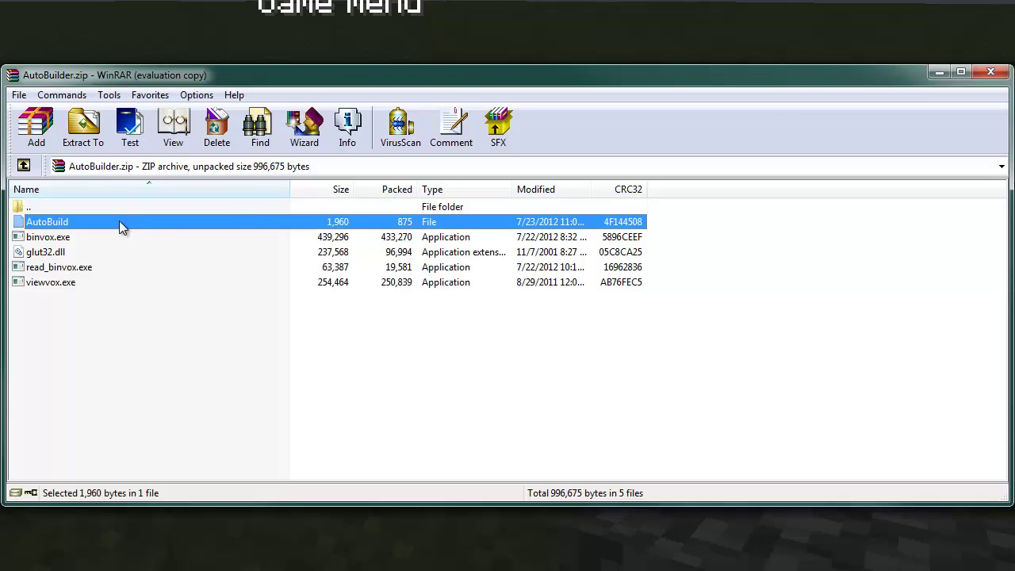
pyautogui.click(77, 237)
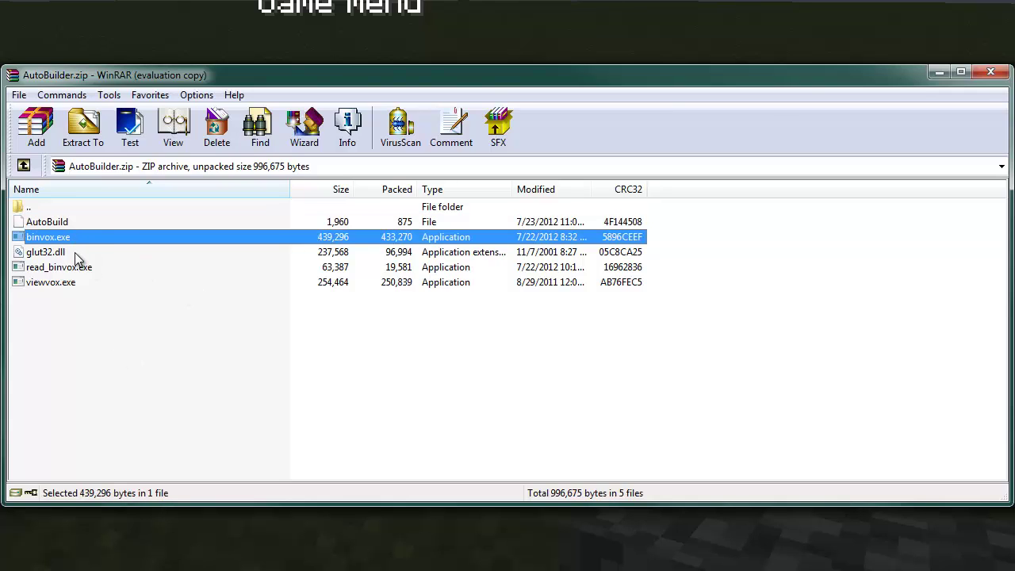
pyautogui.press('Down')
pyautogui.press('Down')
pyautogui.press('Up')
pyautogui.press('Down')
pyautogui.press('Down')
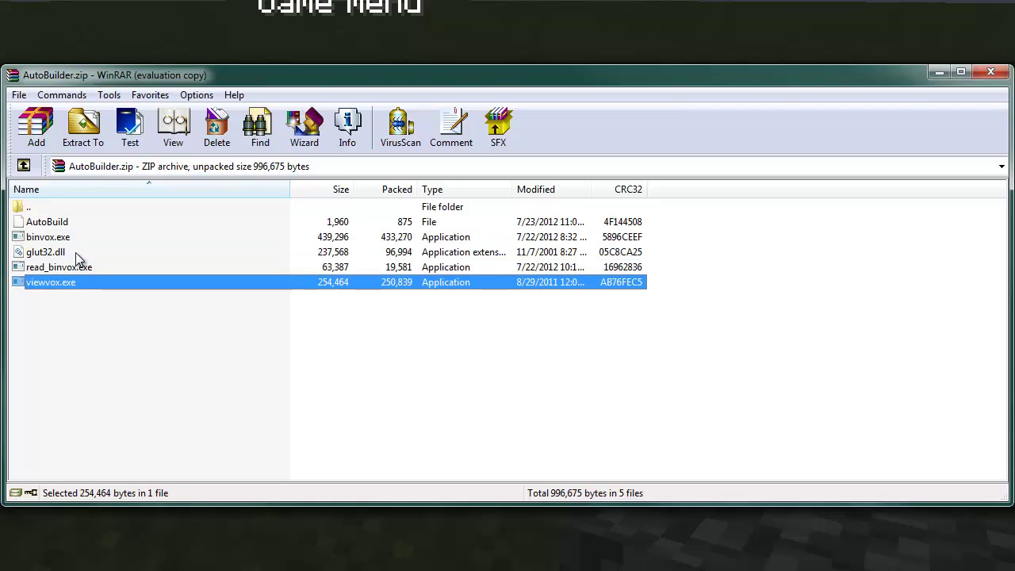
# Step: Select the four binvox program files, then end with AutoBuild selected
pyautogui.click(217, 342)
pyautogui.moveTo(70, 321); pyautogui.dragTo(88, 342)
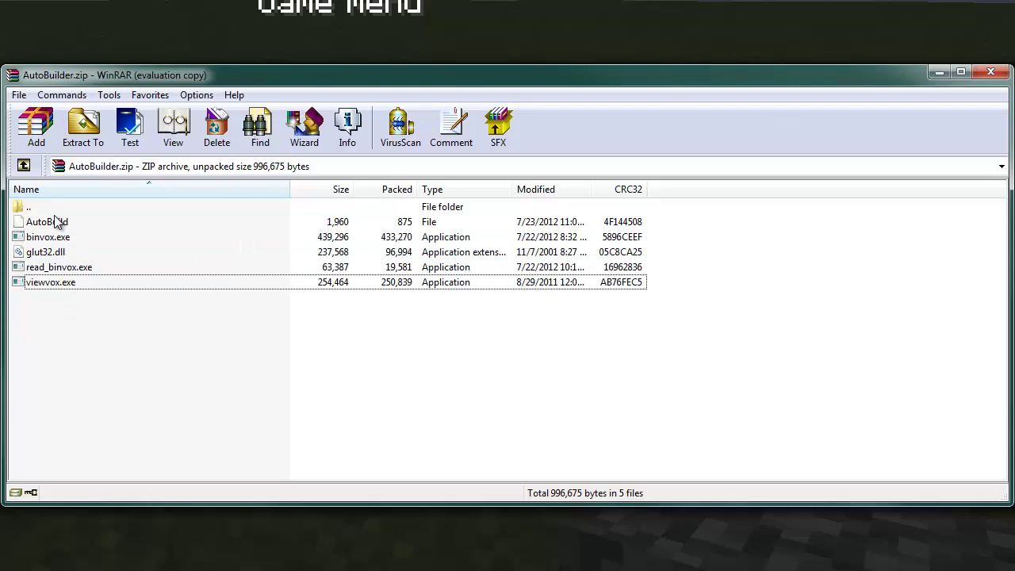
pyautogui.click(30, 228)
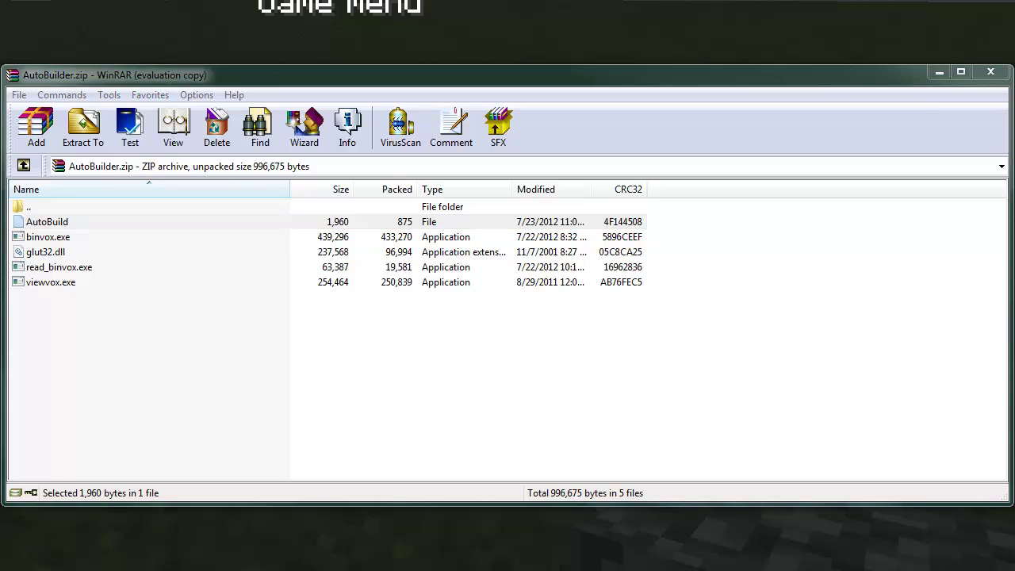
pyautogui.moveTo(187, 421); pyautogui.dragTo(44, 232)
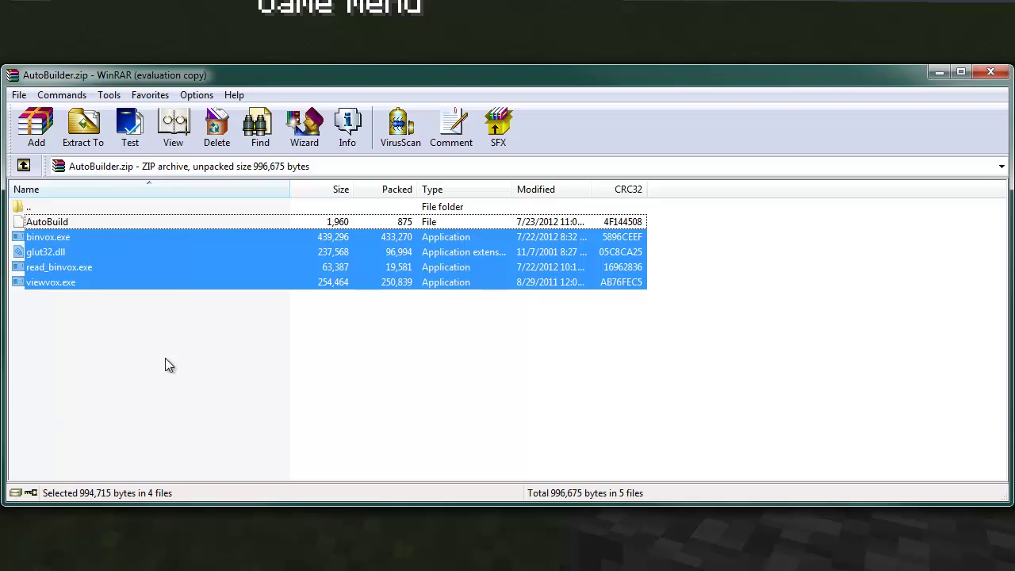
pyautogui.moveTo(129, 328)
pyautogui.mouseDown()
pyautogui.moveTo(101, 222)
pyautogui.moveTo(115, 323)
pyautogui.mouseUp()
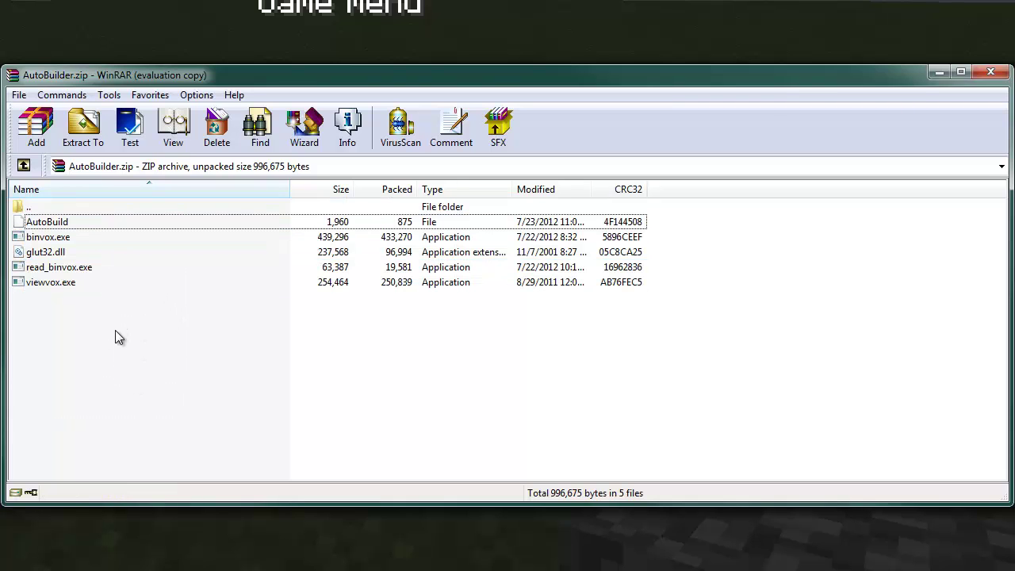
pyautogui.click(91, 226)
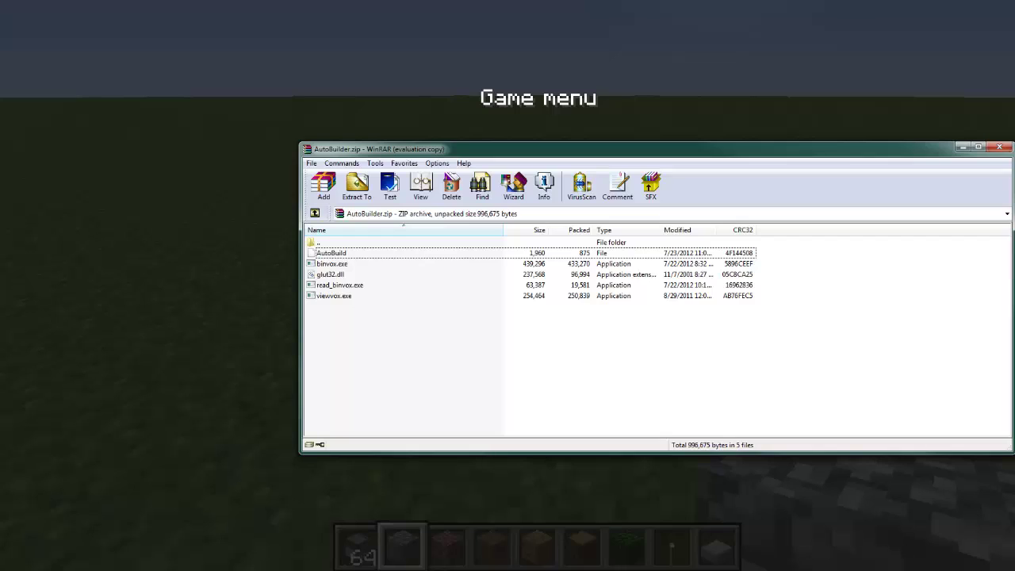
# Step: Navigate through AppData\Roaming\.techniclauncher to the tekkit folder
pyautogui.rightClick(75, 570)
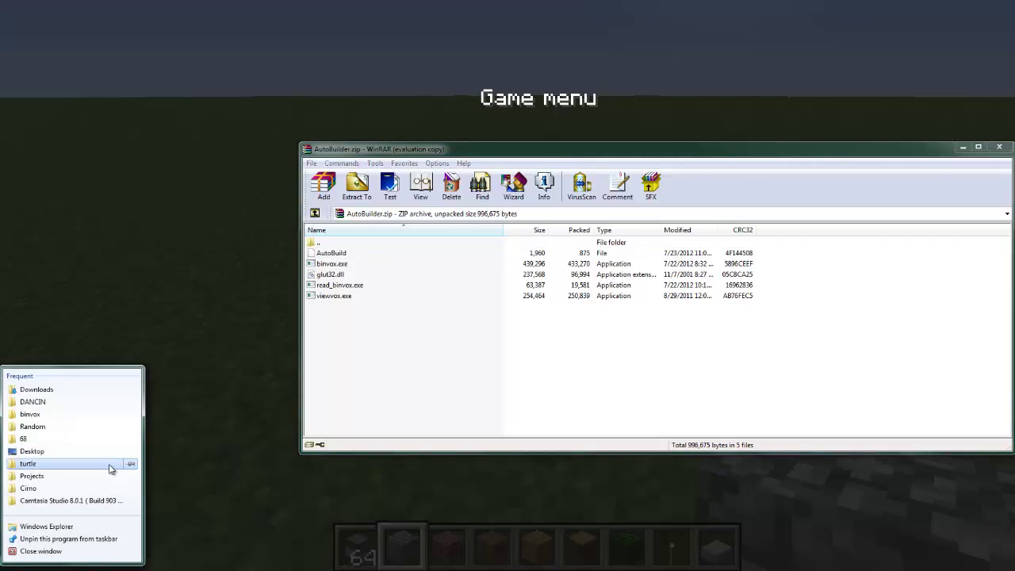
pyautogui.click(80, 467)
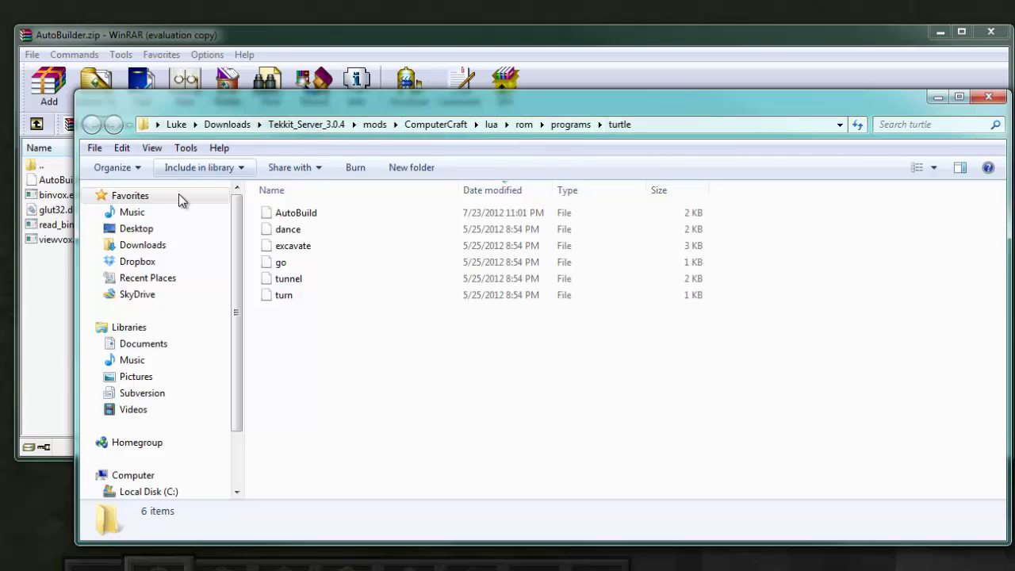
pyautogui.click(179, 125)
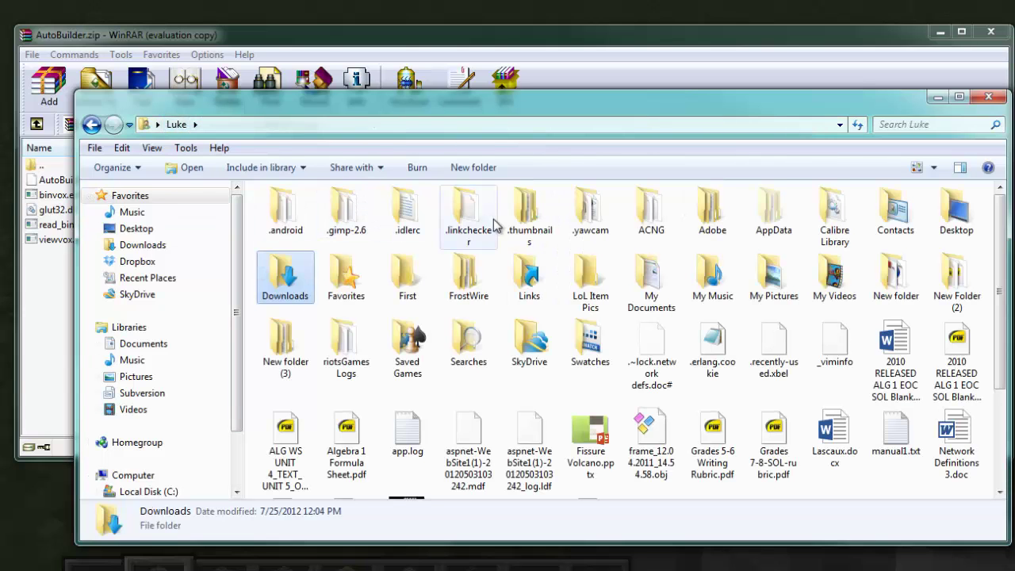
pyautogui.doubleClick(779, 222)
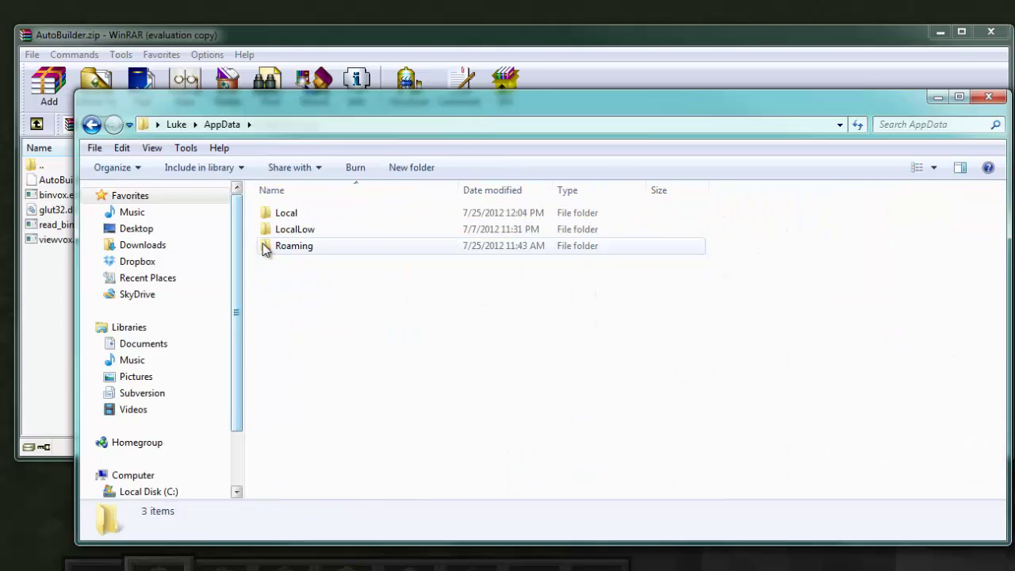
pyautogui.doubleClick(264, 245)
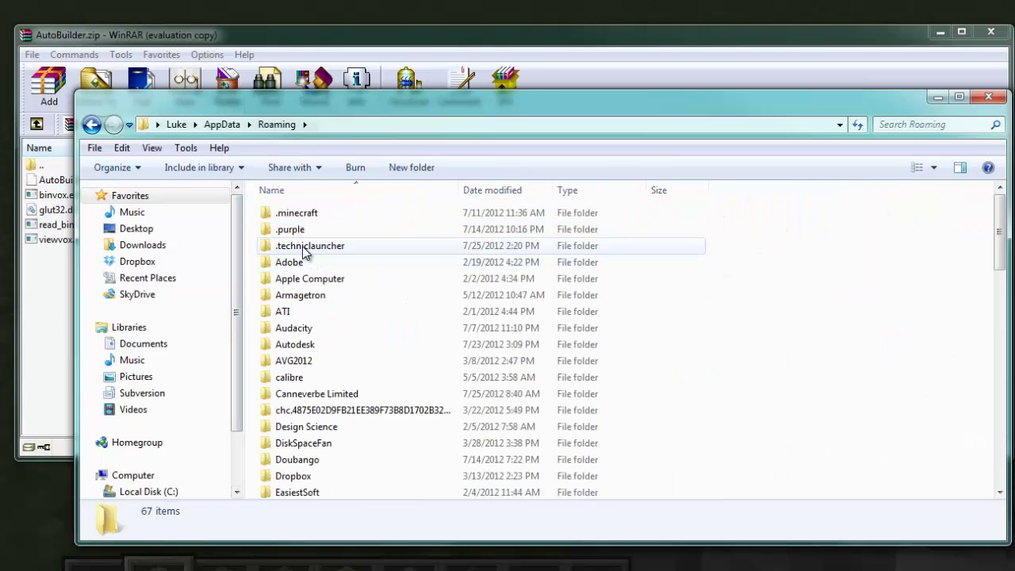
pyautogui.doubleClick(302, 249)
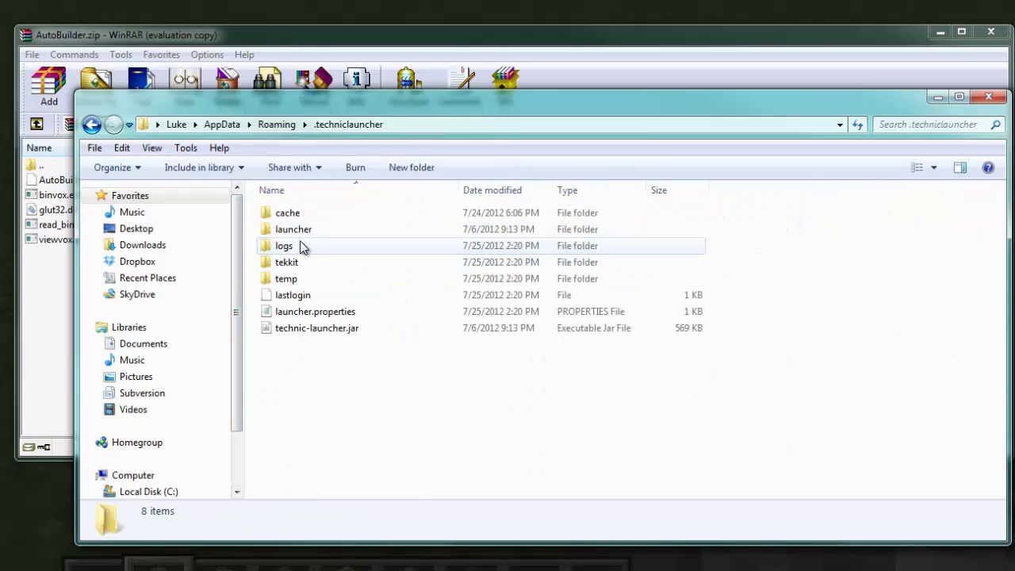
pyautogui.doubleClick(332, 267)
pyautogui.scroll(-1, 333, 286)
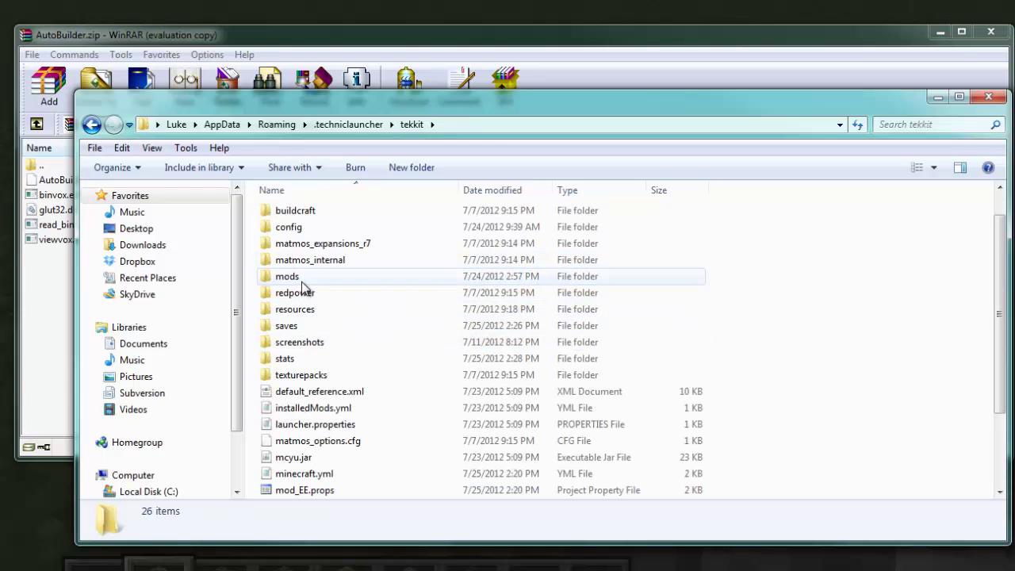
# Step: Open saves\Test\computer\0 and drag AutoBuild from WinRAR into it
pyautogui.doubleClick(294, 326)
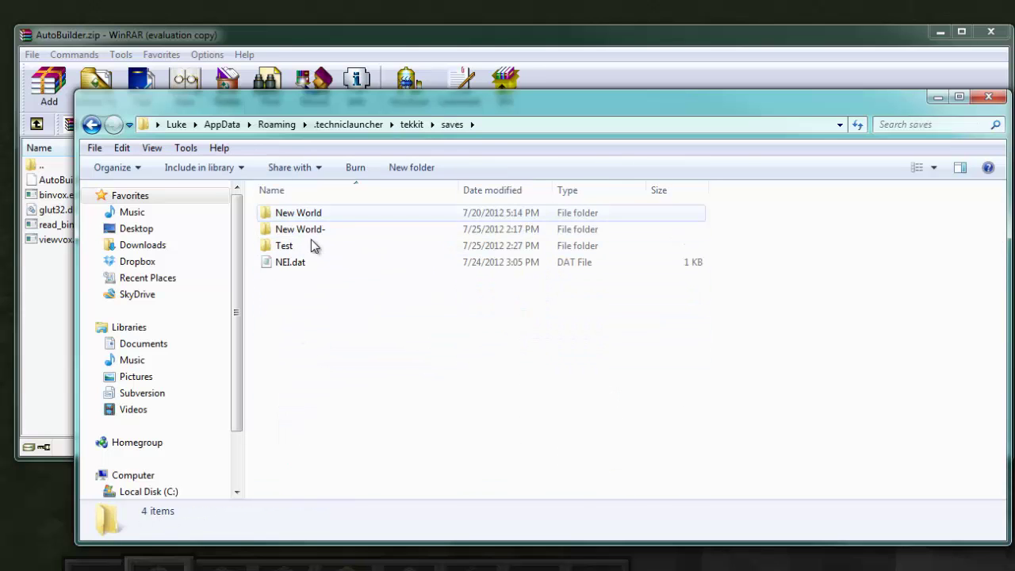
pyautogui.doubleClick(307, 245)
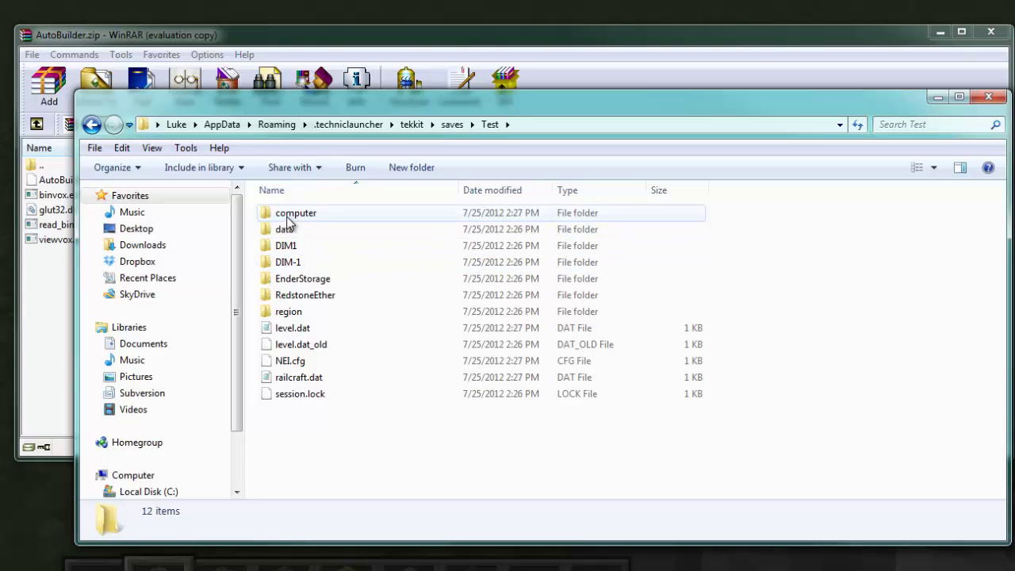
pyautogui.doubleClick(353, 213)
pyautogui.click(314, 212)
pyautogui.doubleClick(314, 211)
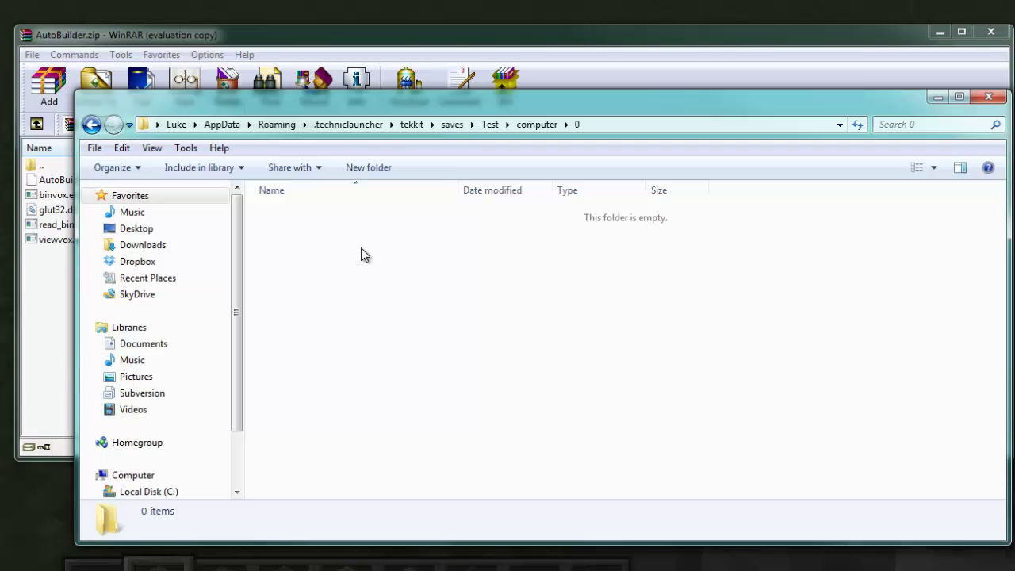
pyautogui.moveTo(52, 180); pyautogui.dragTo(297, 229)
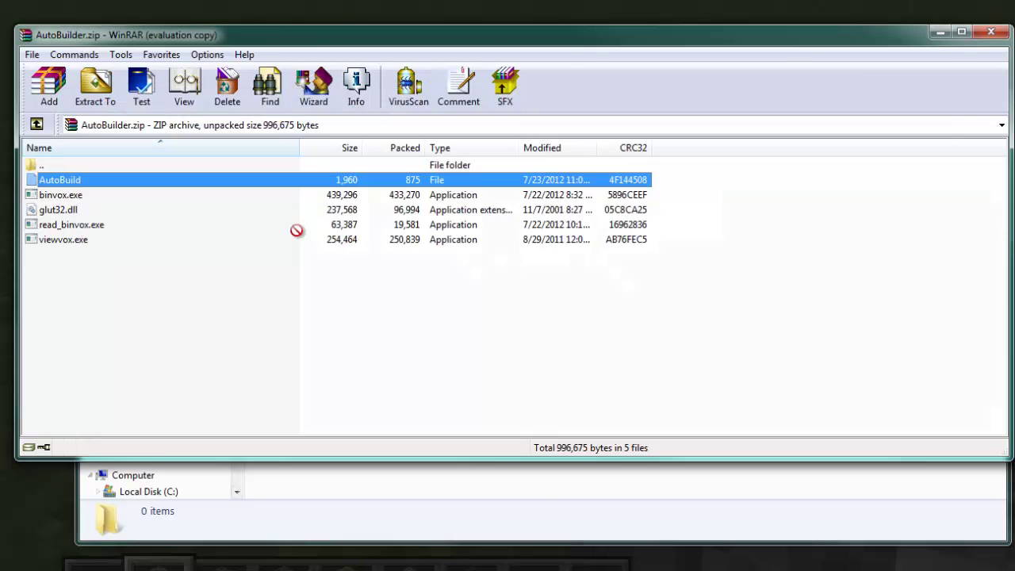
pyautogui.moveTo(529, 486); pyautogui.dragTo(529, 487)
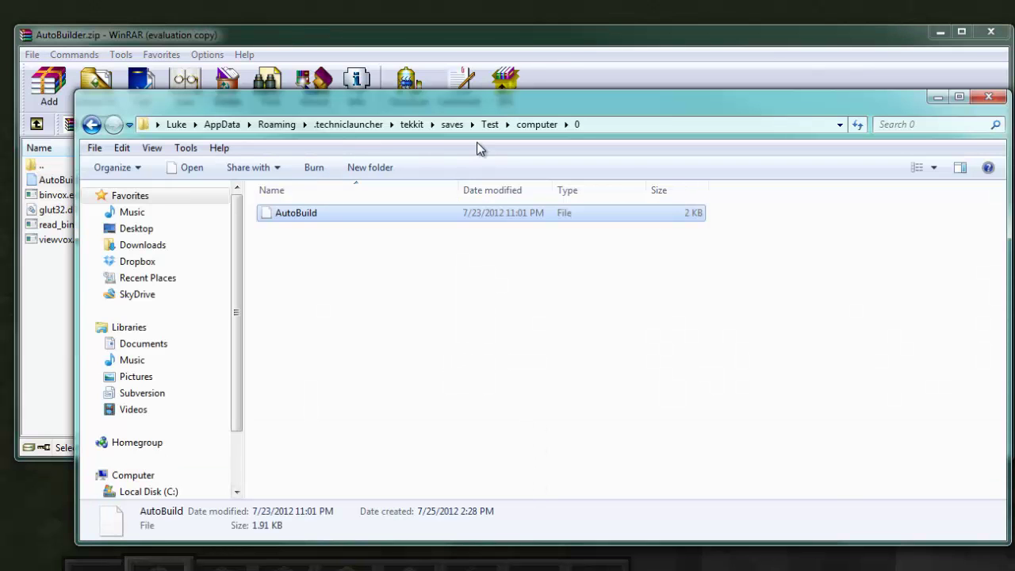
# Step: Go from the tekkit folder into mods\ComputerCraft
pyautogui.click(412, 125)
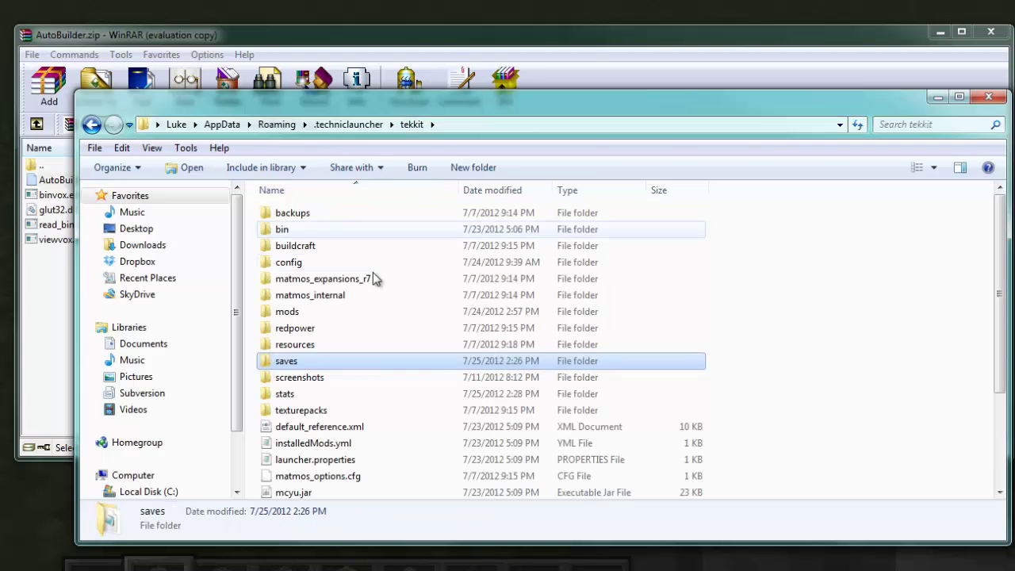
pyautogui.doubleClick(320, 308)
pyautogui.scroll(-10, 412, 324)
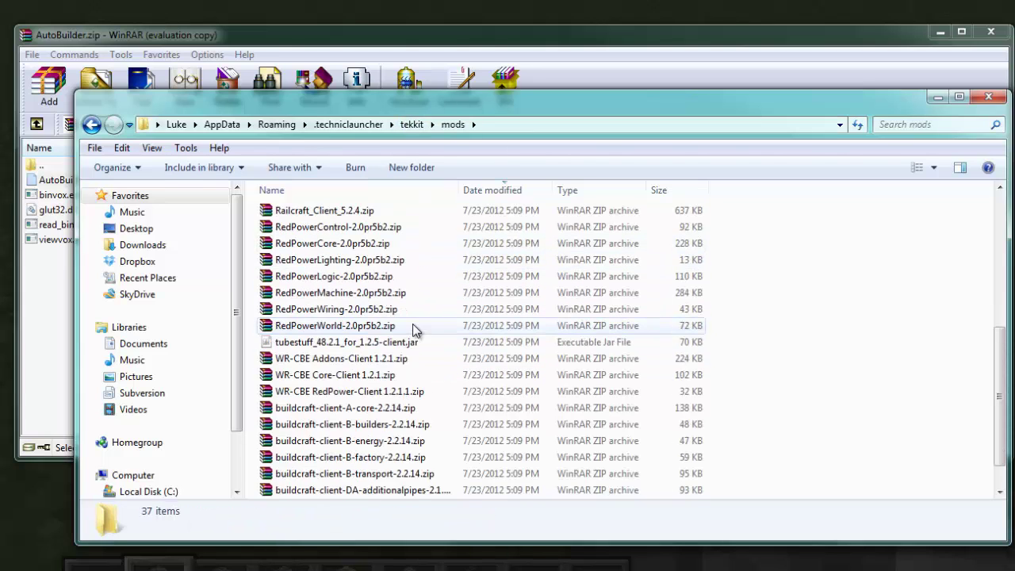
pyautogui.click(338, 491)
pyautogui.doubleClick(339, 490)
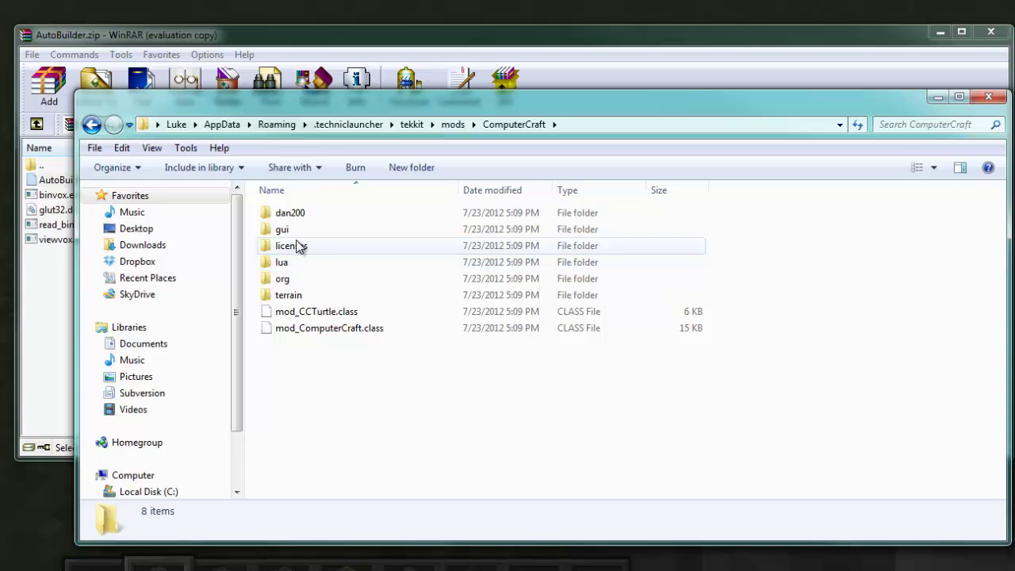
pyautogui.doubleClick(284, 230)
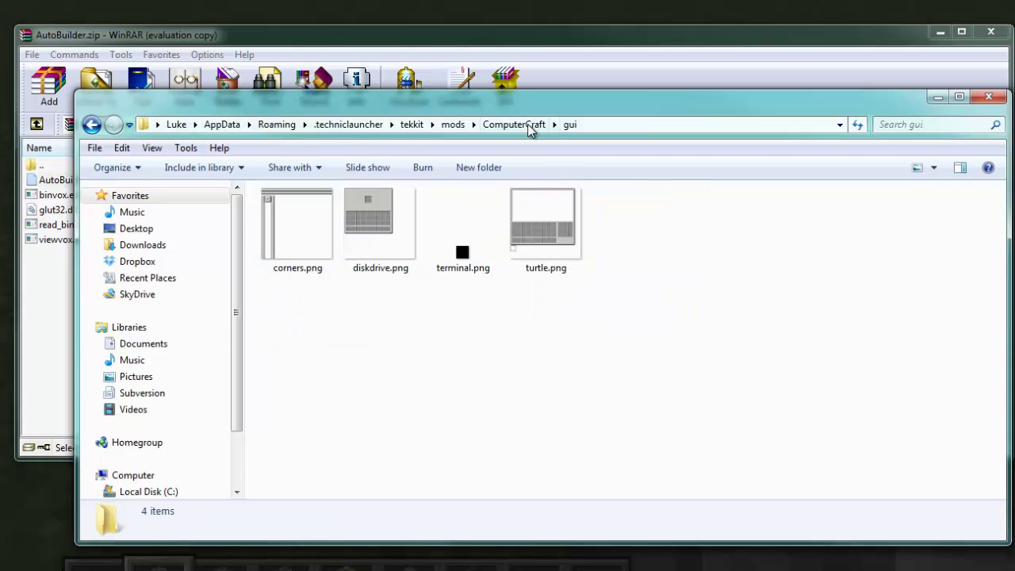
pyautogui.click(532, 127)
# Step: Check lua\rom\programs\turtle lists AutoBuild, then close the window
pyautogui.doubleClick(282, 264)
pyautogui.doubleClick(283, 213)
pyautogui.doubleClick(301, 246)
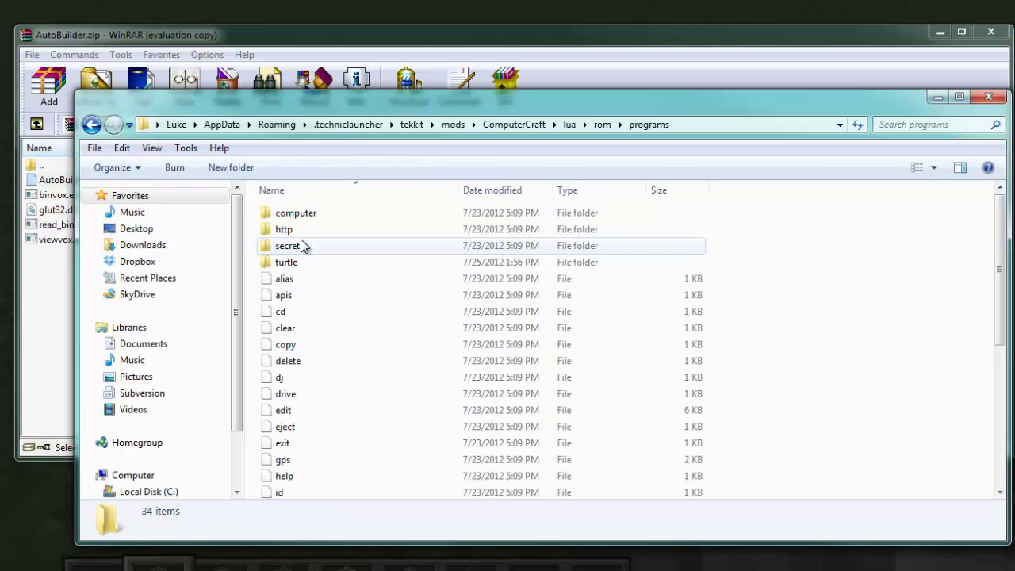
pyautogui.doubleClick(297, 261)
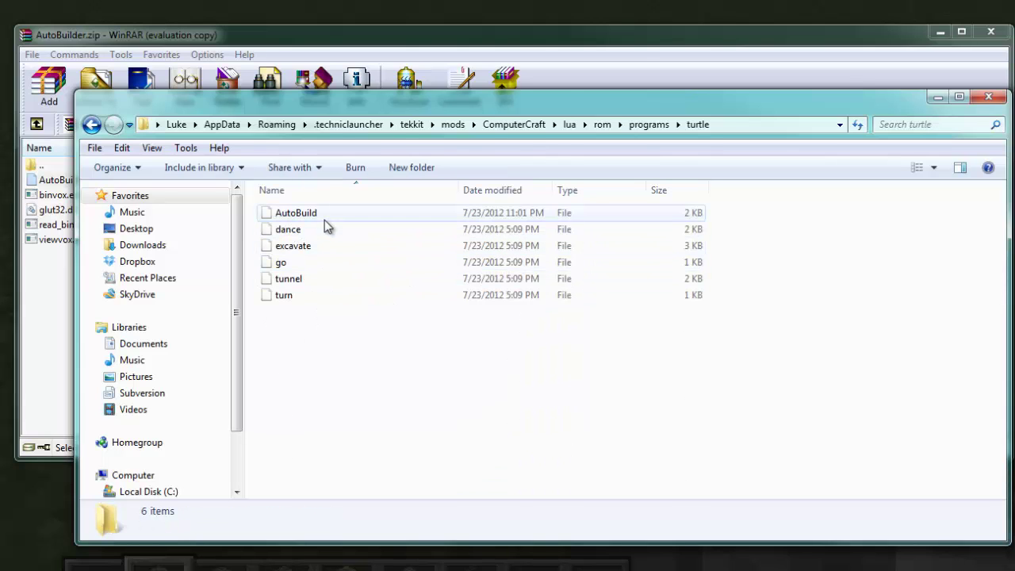
pyautogui.click(989, 98)
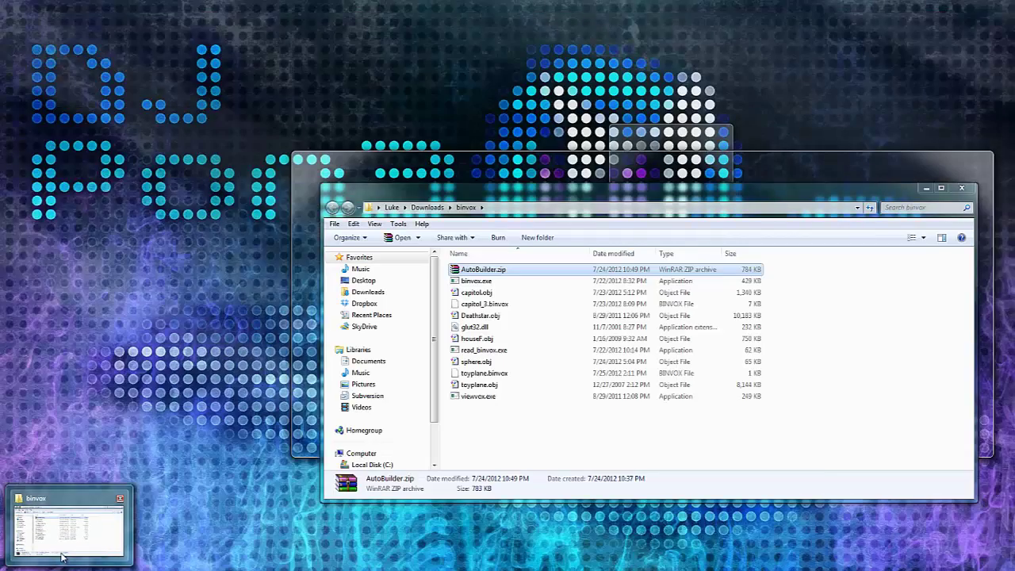
# Step: Maximize the binvox downloads folder, look over binvox.exe, viewvox.exe and read_binvox.exe, then open Start
pyautogui.click(61, 557)
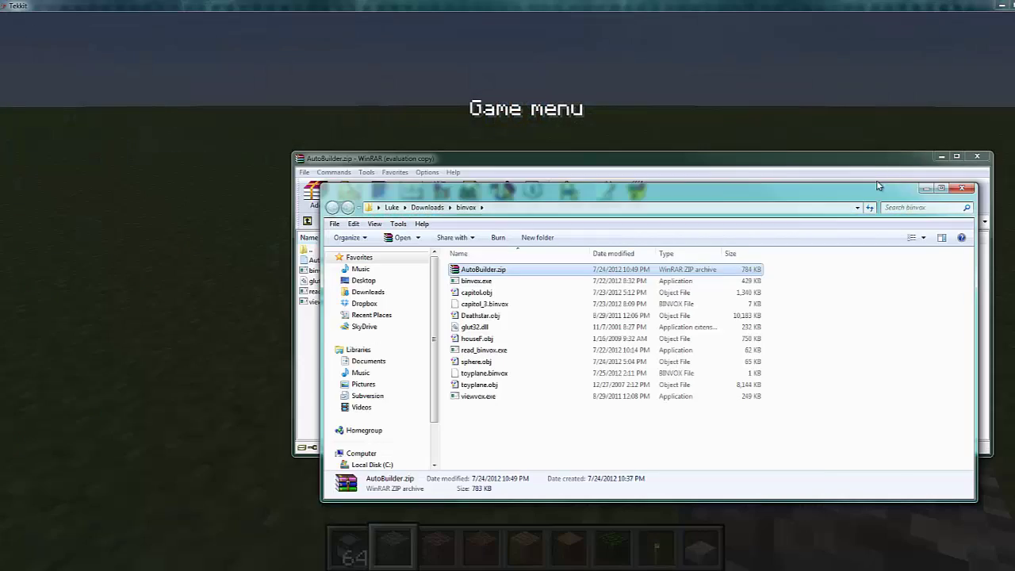
pyautogui.click(941, 190)
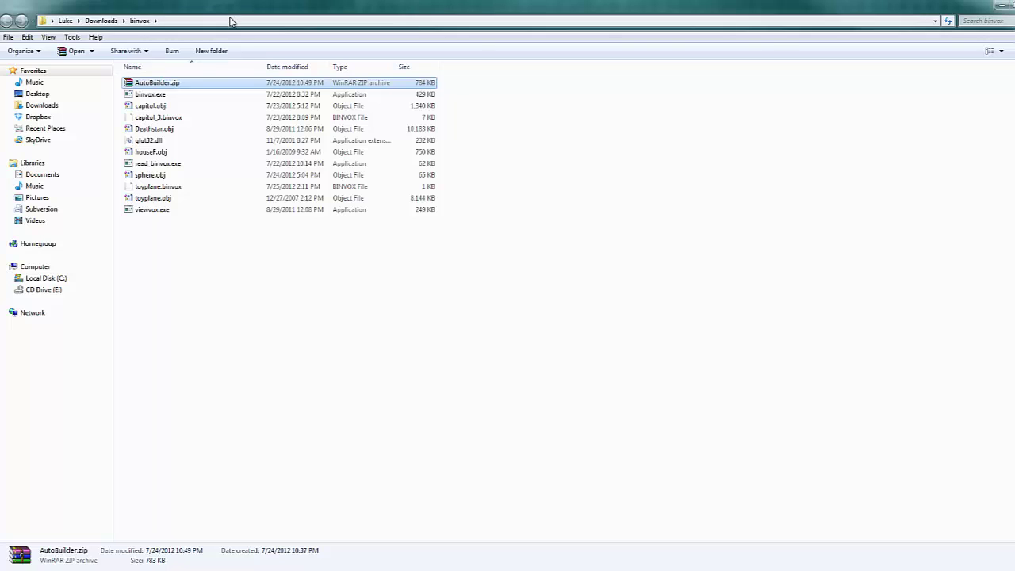
pyautogui.click(172, 97)
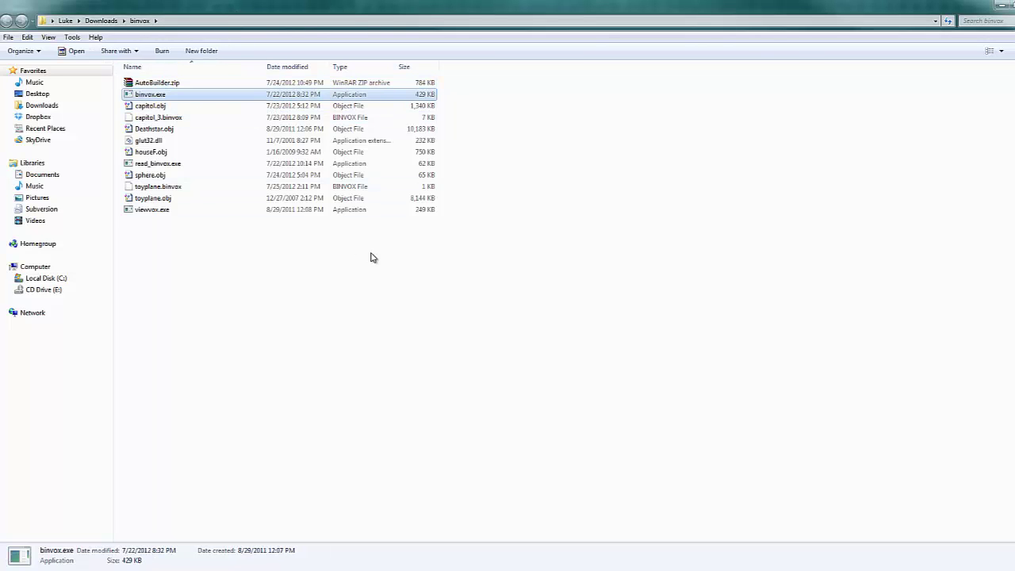
pyautogui.press('Down')
pyautogui.press('Down')
pyautogui.press('Down')
pyautogui.press('Down')
pyautogui.press('Down')
pyautogui.press('Down')
pyautogui.press('Down')
pyautogui.press('Down')
pyautogui.press('Down')
pyautogui.press('Down')
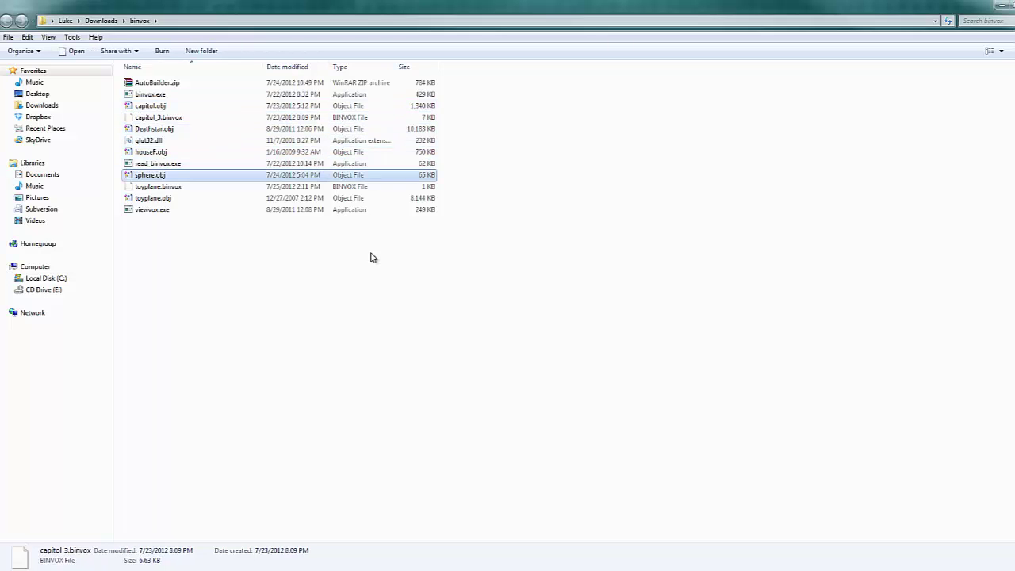
pyautogui.press('Up')
pyautogui.press('Up')
pyautogui.press('Up')
pyautogui.press('Up')
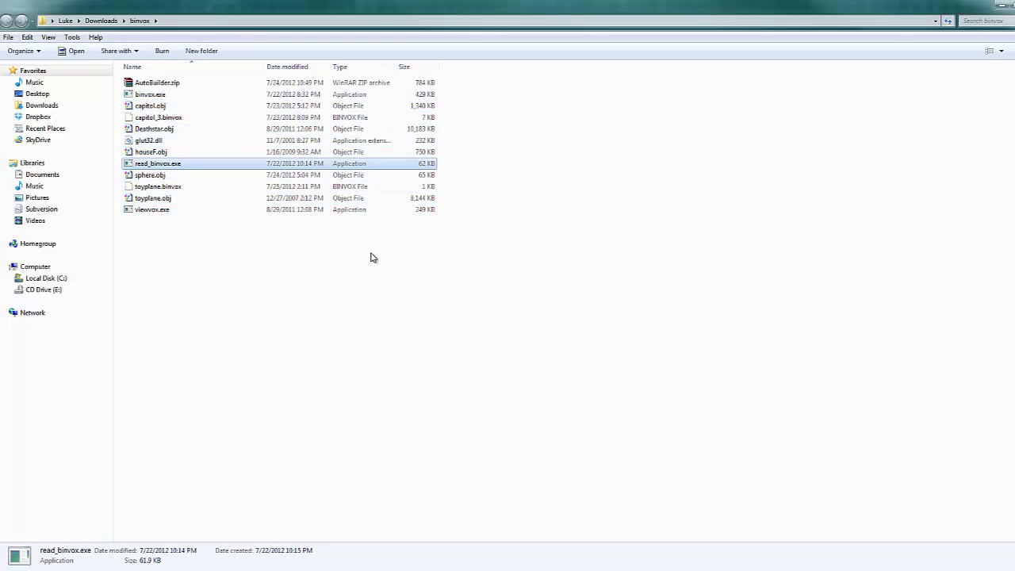
pyautogui.click(390, 307)
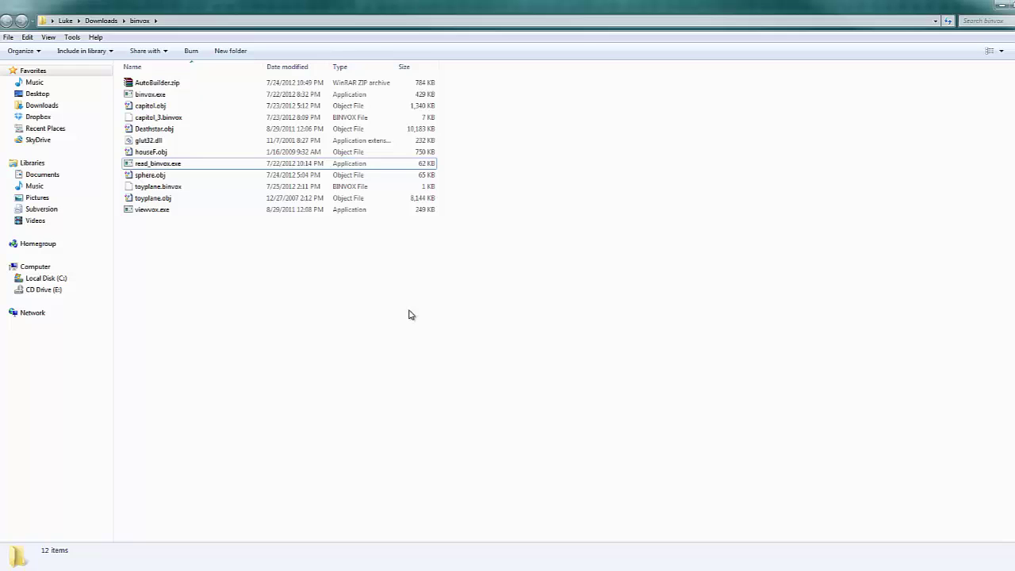
pyautogui.press('super')
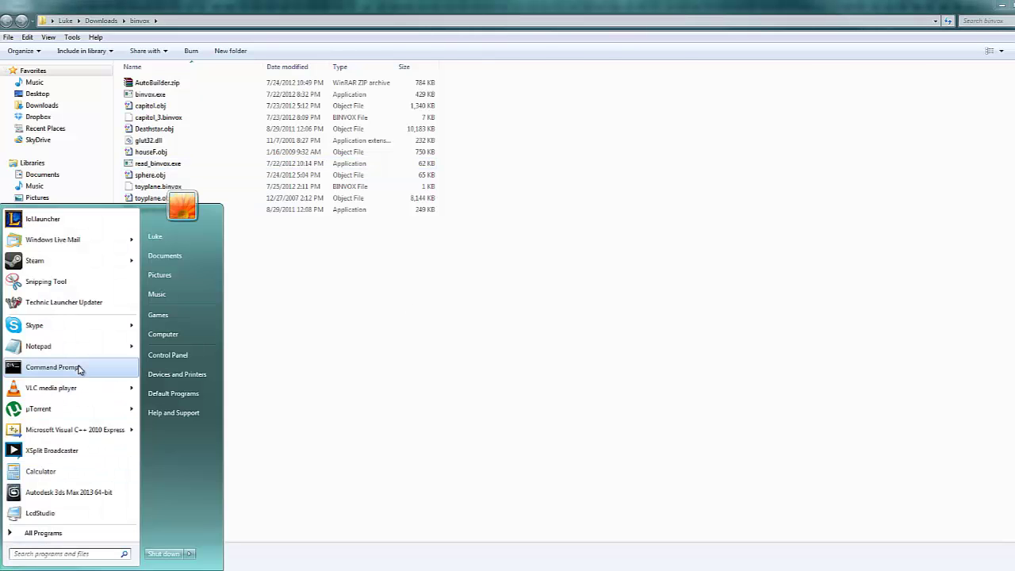
# Step: Launch Command Prompt and change into the Downloads\binvox folder, fixing a mistyped 'downlaods'
pyautogui.click(47, 367)
pyautogui.moveTo(286, 64); pyautogui.dragTo(580, 100)
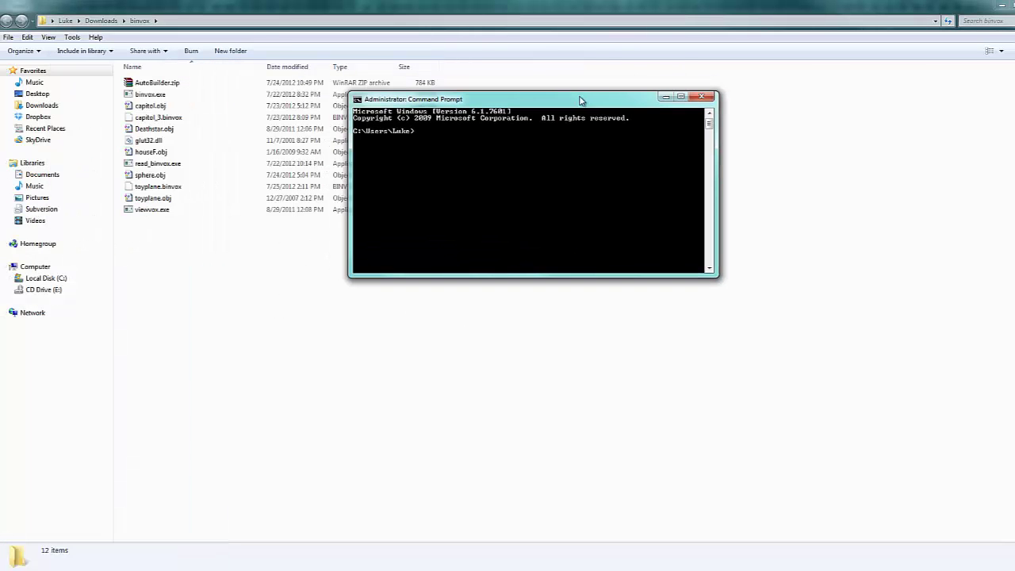
pyautogui.write('cd down')
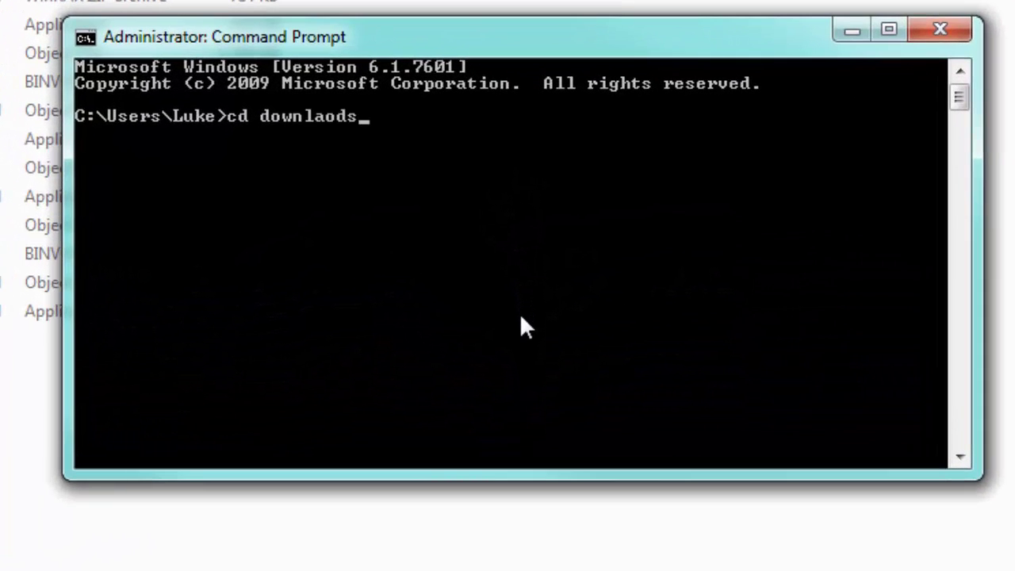
pyautogui.write('laods')
pyautogui.press('Return')
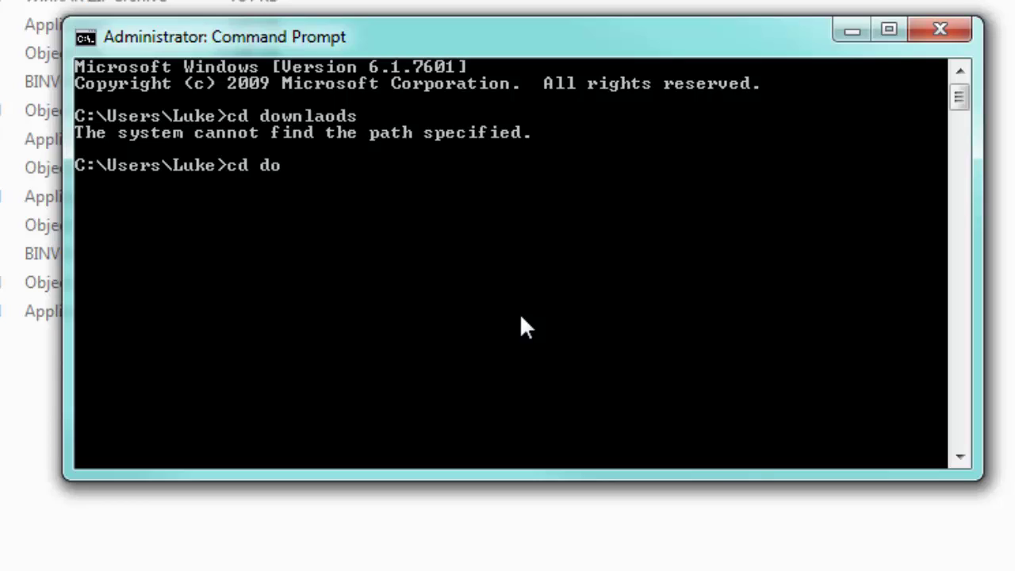
pyautogui.write('cd downloads')
pyautogui.press('Return')
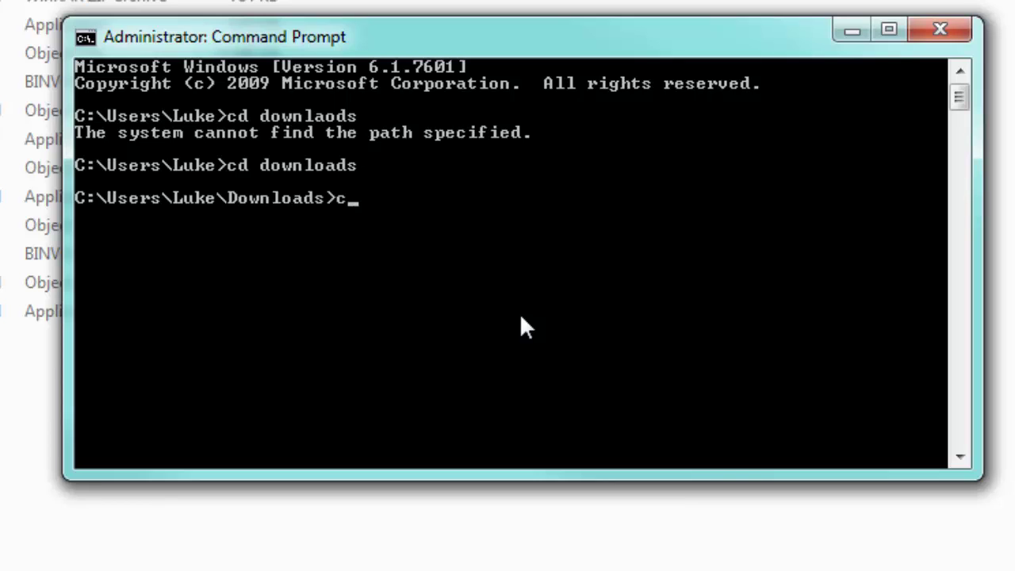
pyautogui.write('cd binvox')
pyautogui.press('Return')
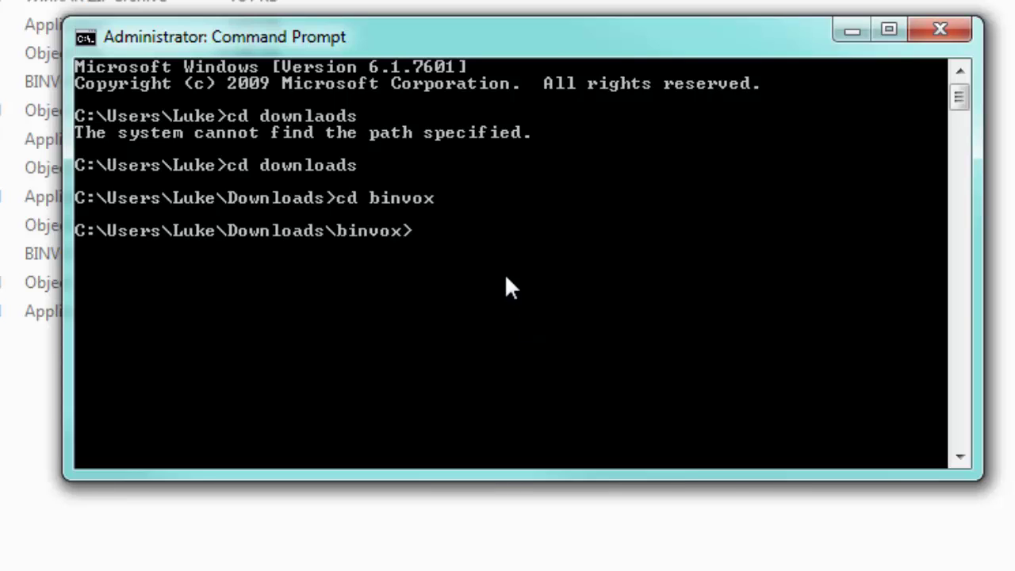
# Step: Move the console aside and run 'binvox' to display its usage help
pyautogui.rightClick(513, 295)
pyautogui.moveTo(380, 41); pyautogui.dragTo(835, 109)
pyautogui.write('binvox')
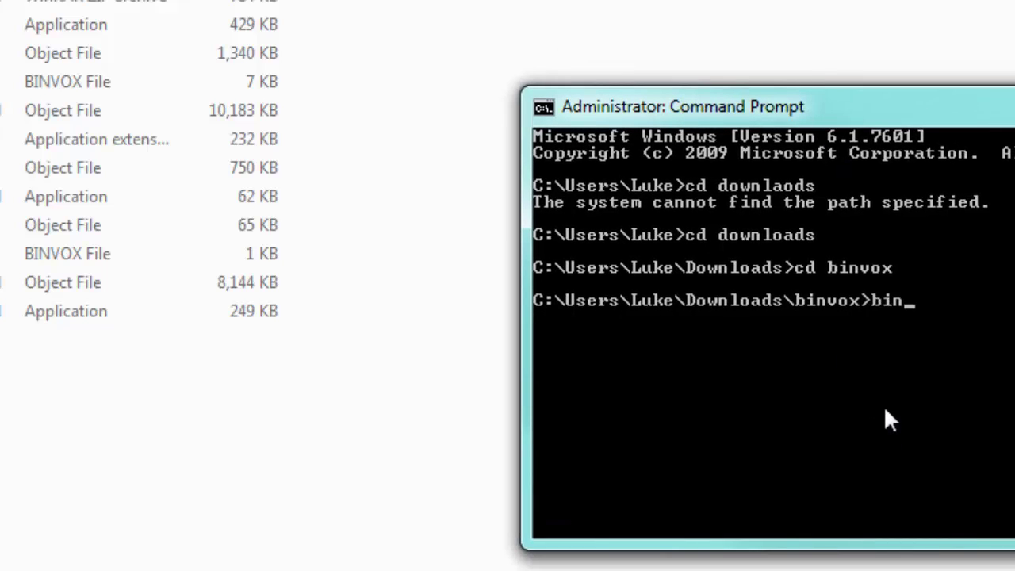
pyautogui.press('Return')
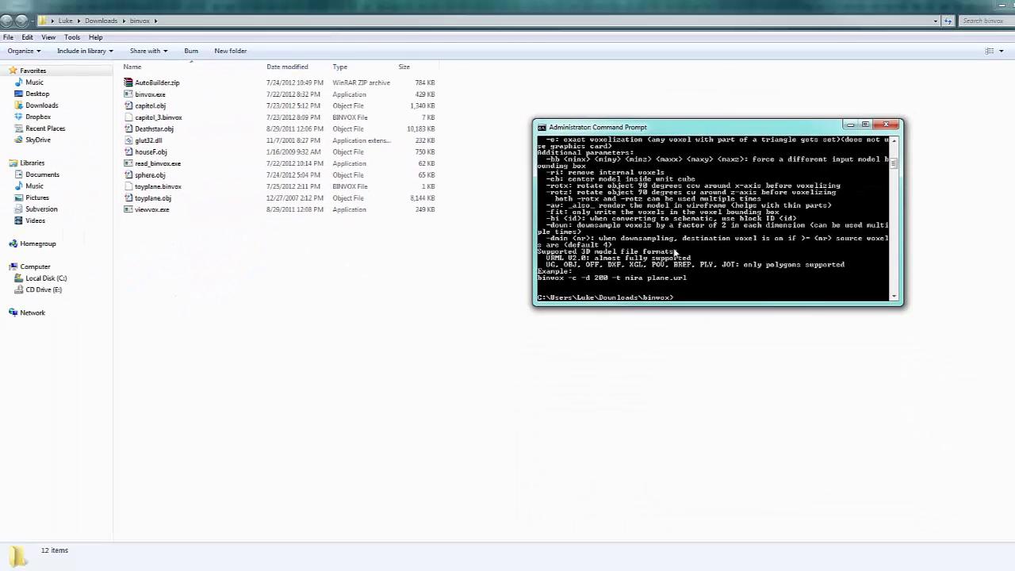
pyautogui.scroll(8, 727, 292)
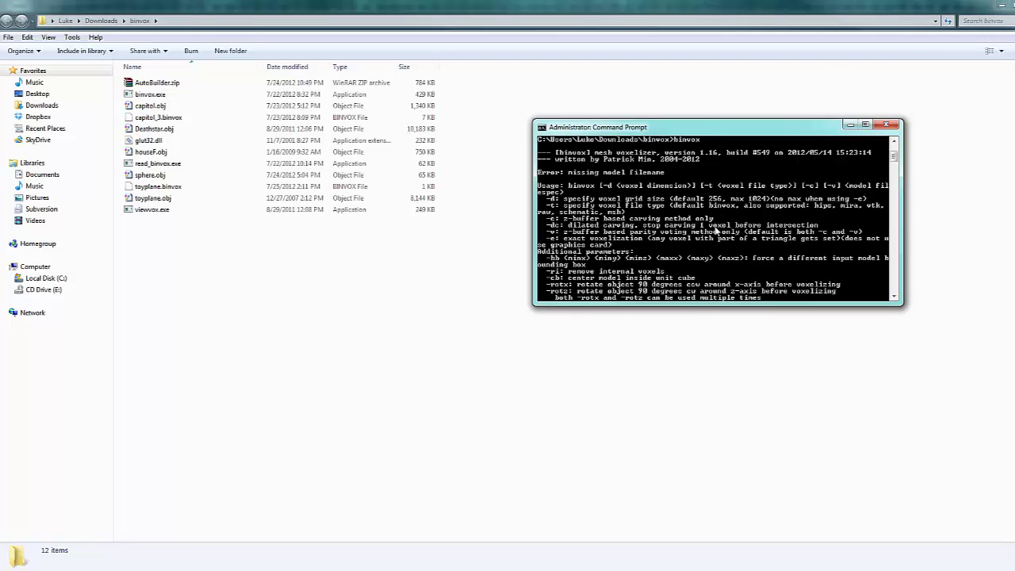
pyautogui.scroll(-4, 711, 231)
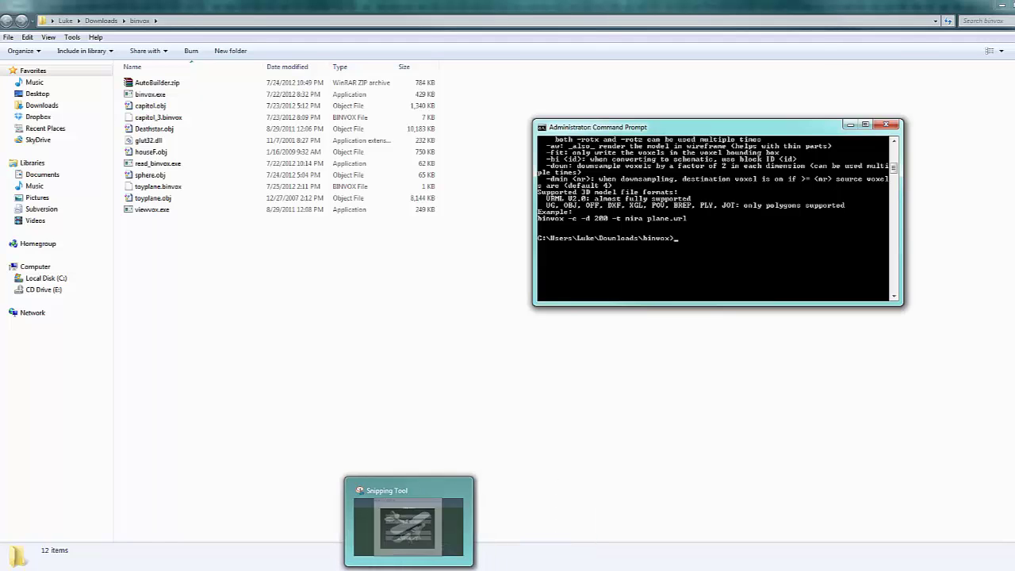
pyautogui.click(408, 570)
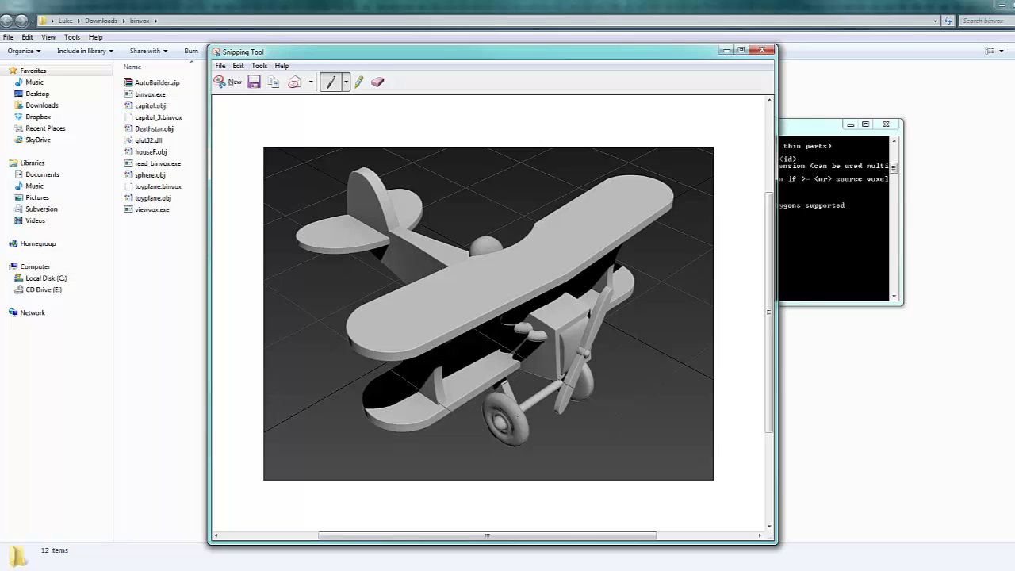
pyautogui.click(409, 570)
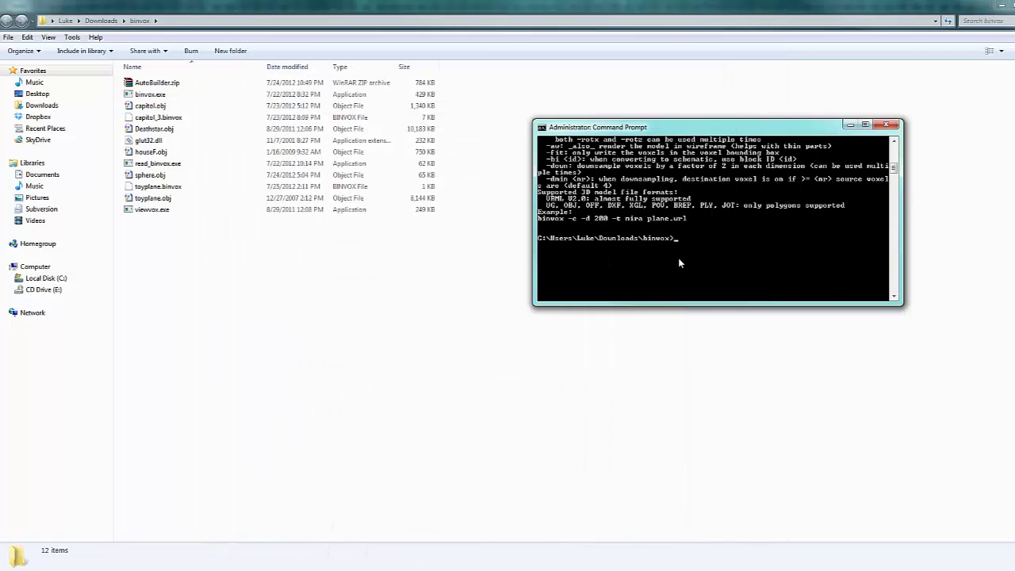